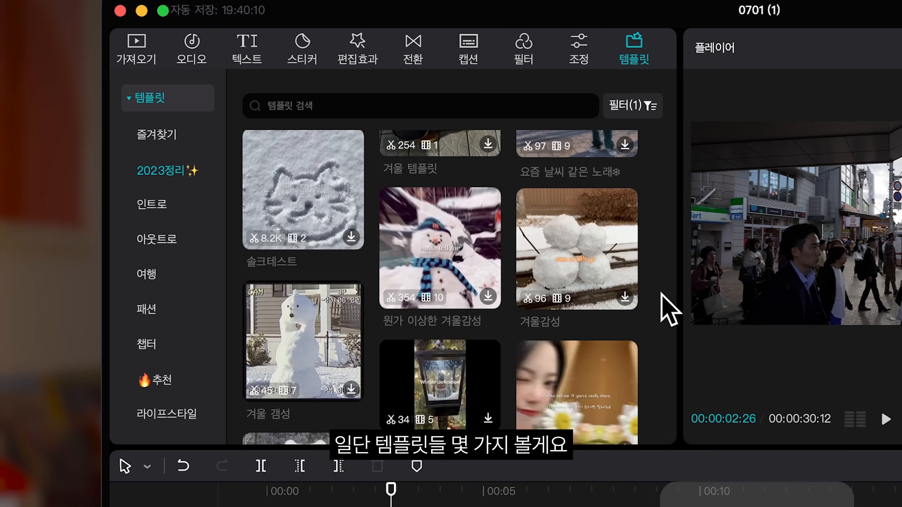
Step: Browse the Intro templates, preview Anime Intro, and add it to the start of the timeline
left_click(157, 205)
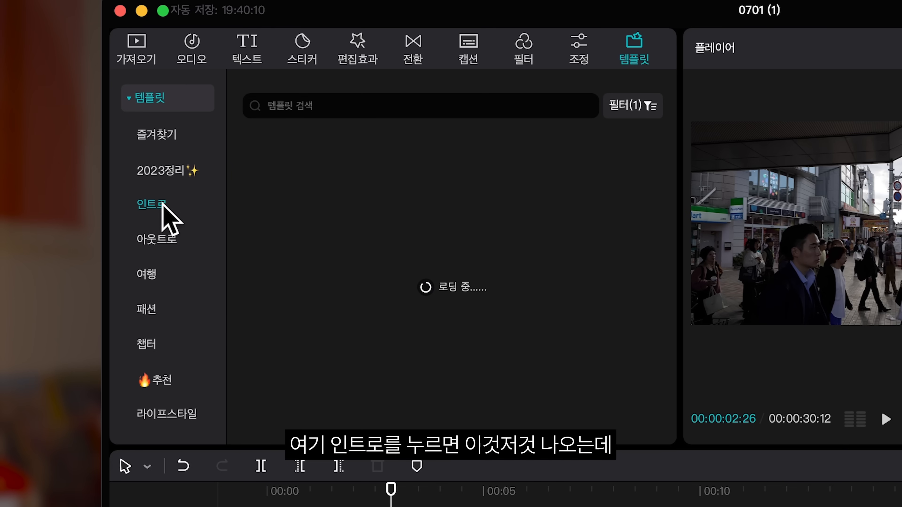
scroll(592, 188, "down", 8)
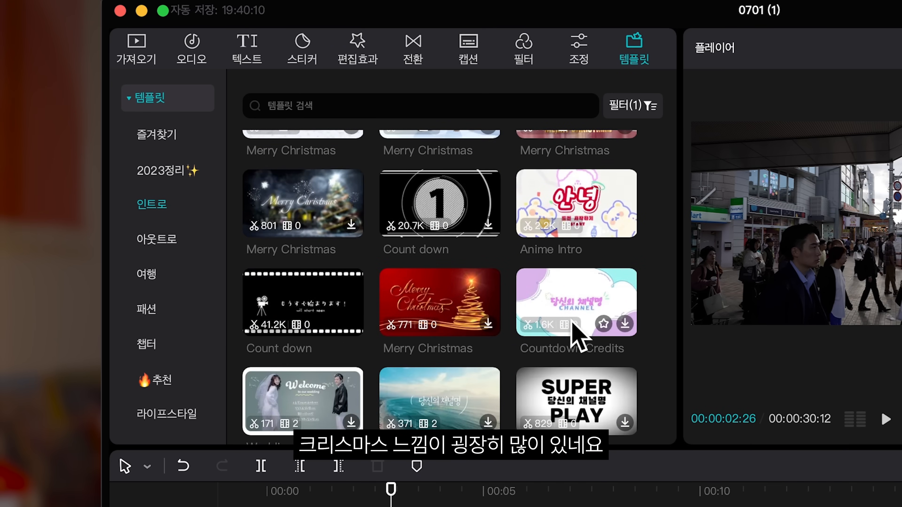
scroll(578, 338, "down", 5)
left_click(576, 203)
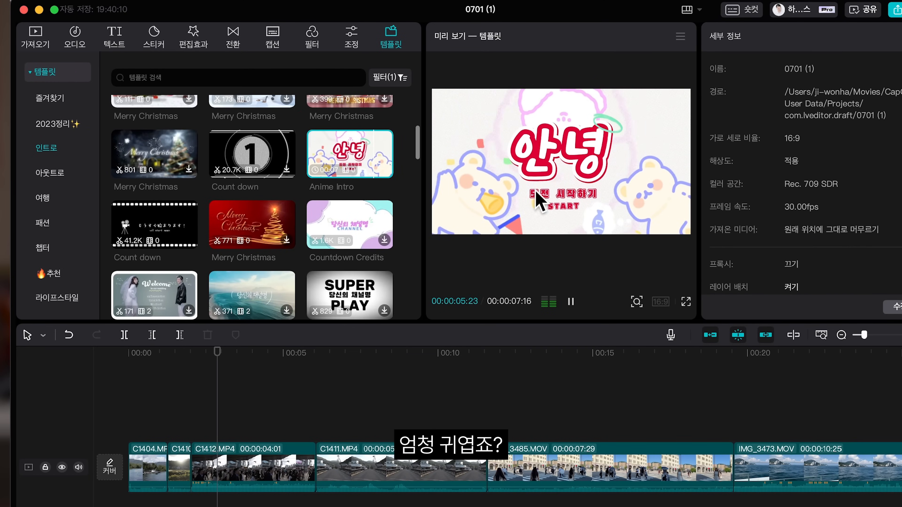
left_click_drag(350, 156, 139, 459)
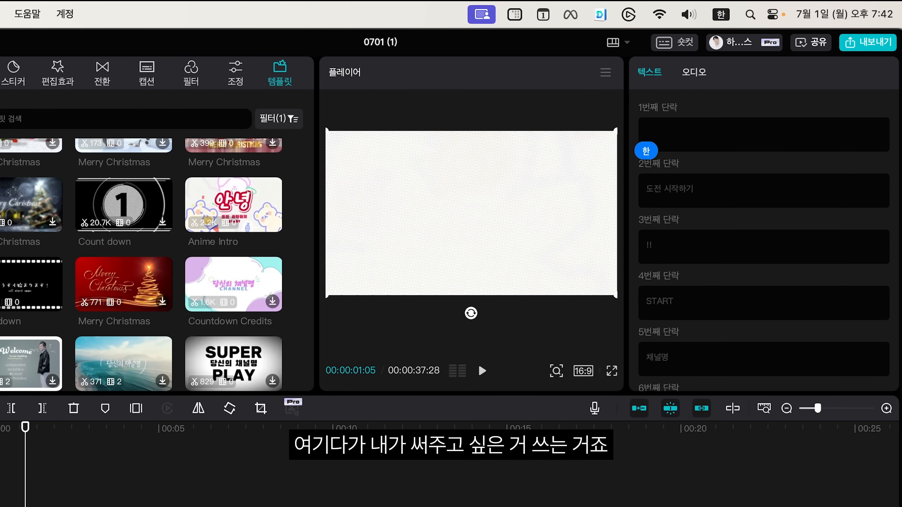
Step: Set the template's first paragraph to the creator's nickname and the second paragraph to 우당탕탕 VLOG
type("하쥔")
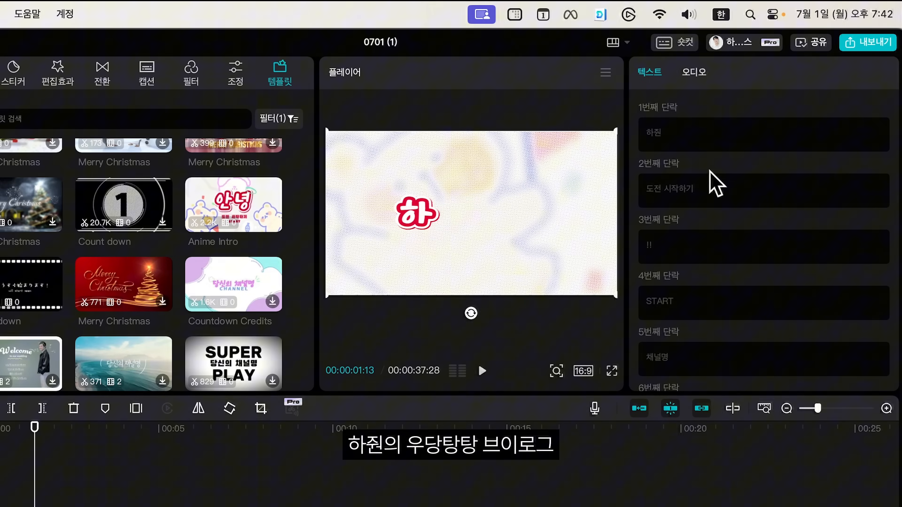
left_click(710, 177)
type("운")
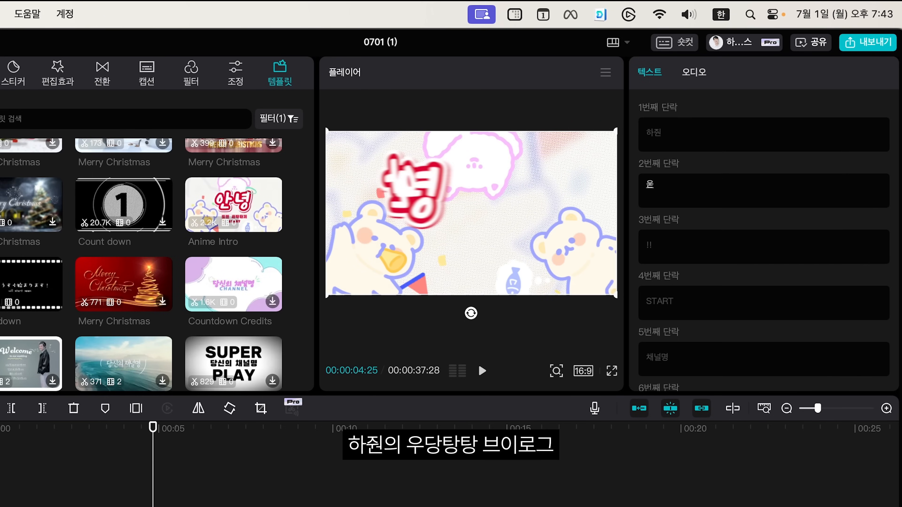
type("당탕탕 VLOG")
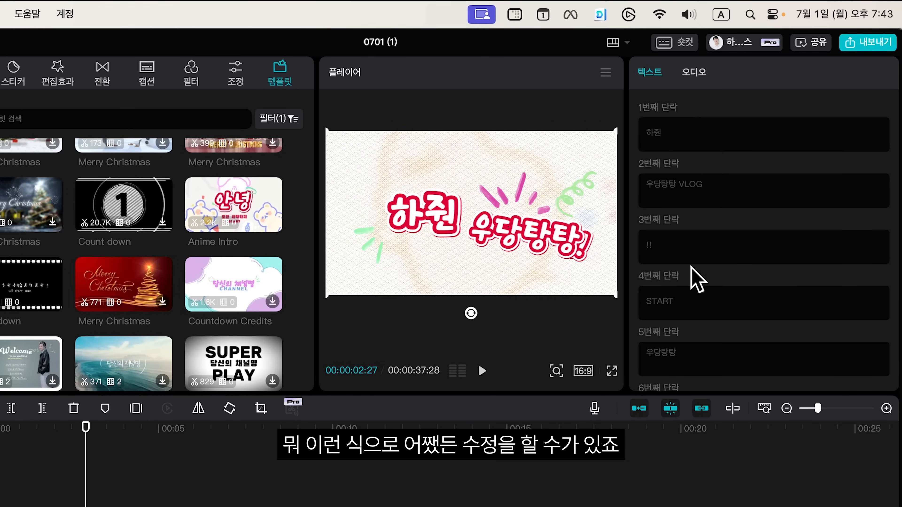
left_click_drag(725, 182, 680, 182)
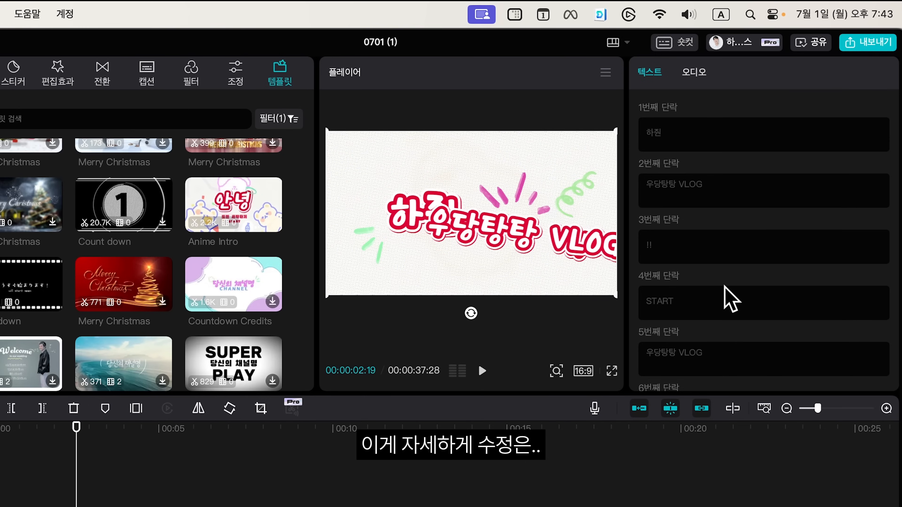
Step: Select the 우당탕탕 VLOG title in the preview and reduce its font size to 10
scroll(728, 299, "down", 2)
left_click(458, 229)
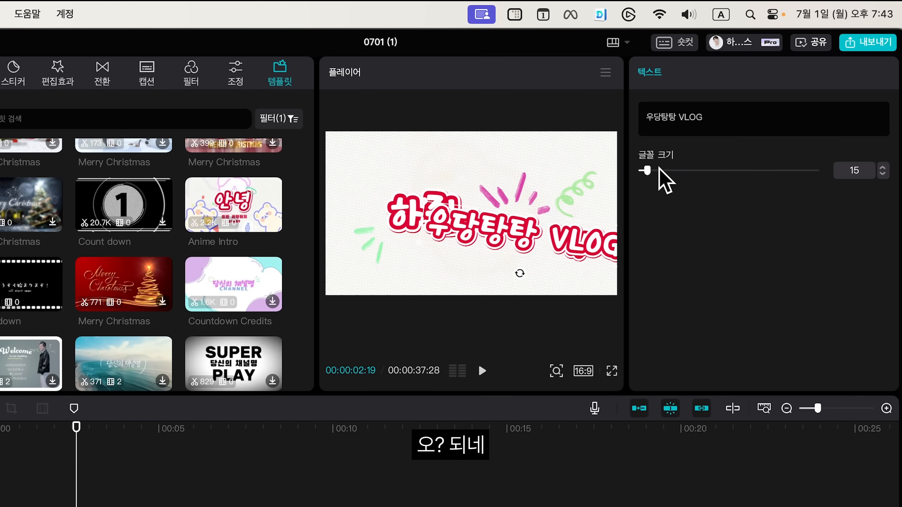
left_click_drag(658, 169, 644, 180)
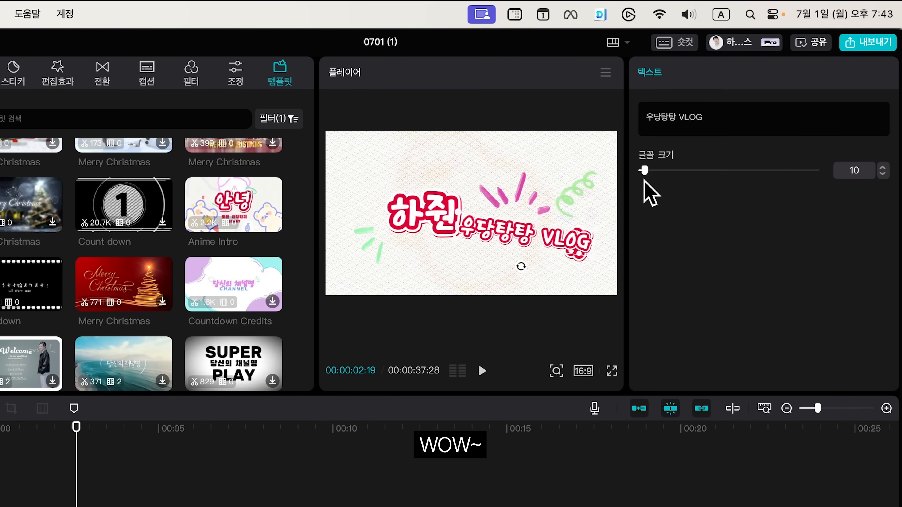
Step: Reposition the title texts in the preview so 우당탕탕 VLOG sits below the nickname
left_click_drag(521, 267, 534, 271)
left_click_drag(545, 223, 519, 218)
left_click_drag(508, 257, 512, 261)
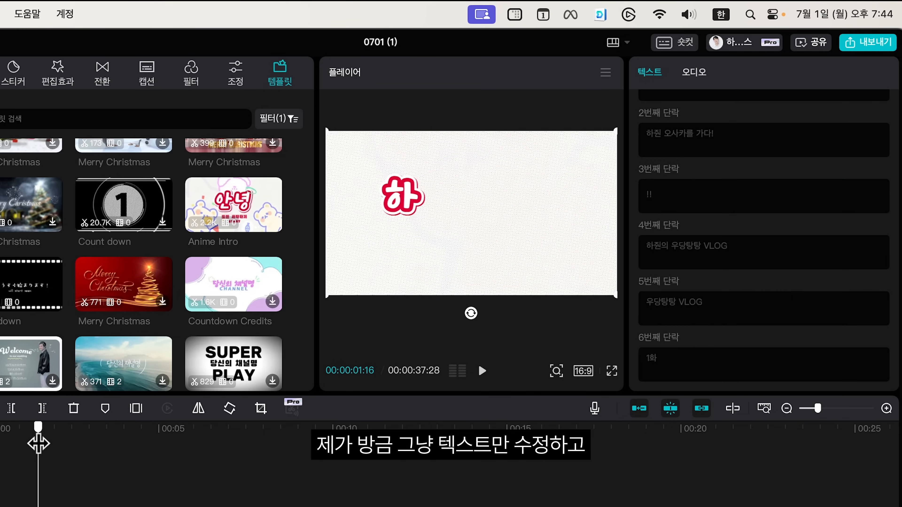
Step: Play the intro template from the beginning in full-screen preview
left_click_drag(38, 443, 21, 428)
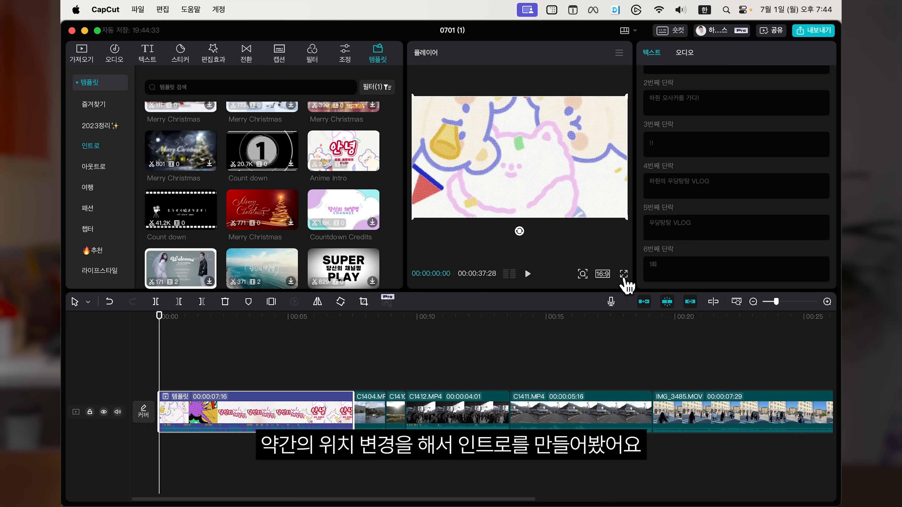
left_click(612, 371)
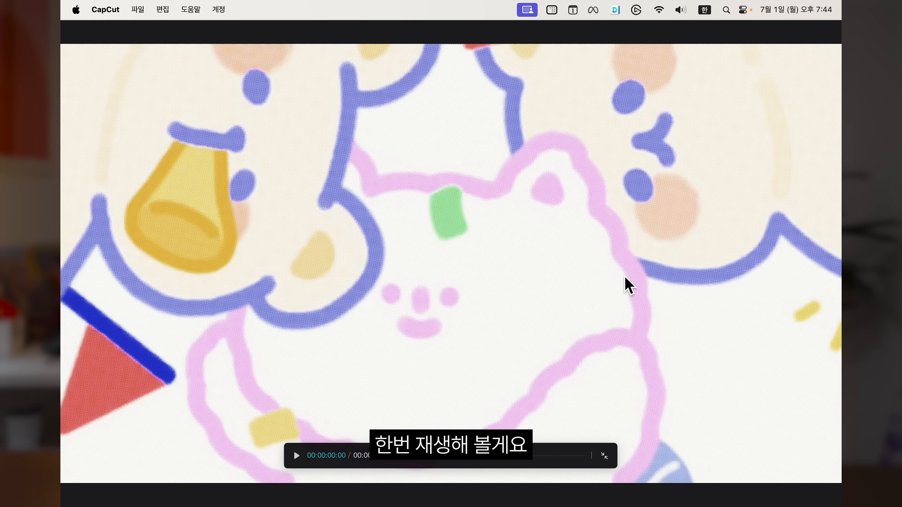
key("space")
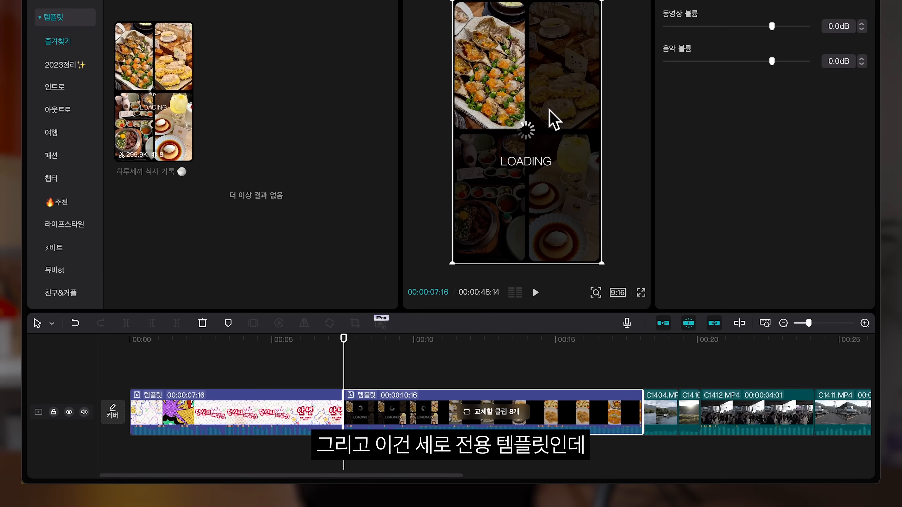
Step: Play the vertical food template and open its list of eight replaceable clips
key("space")
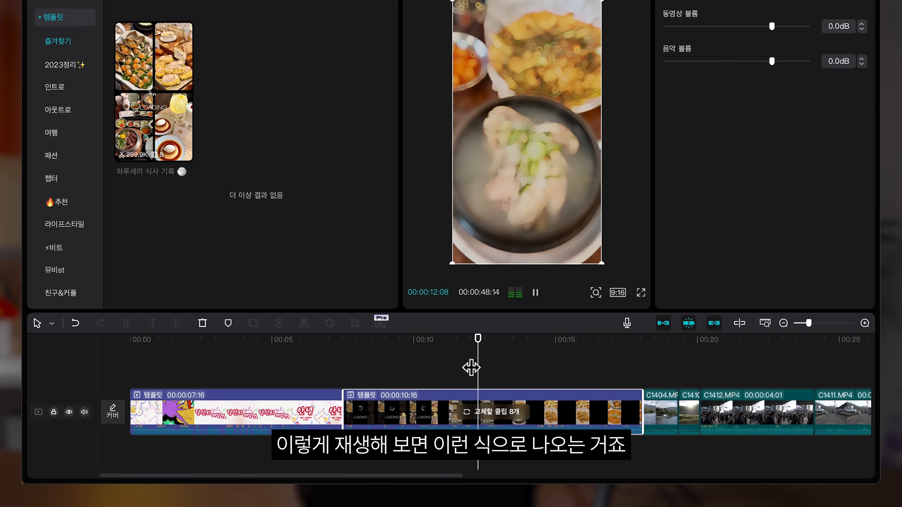
key("space")
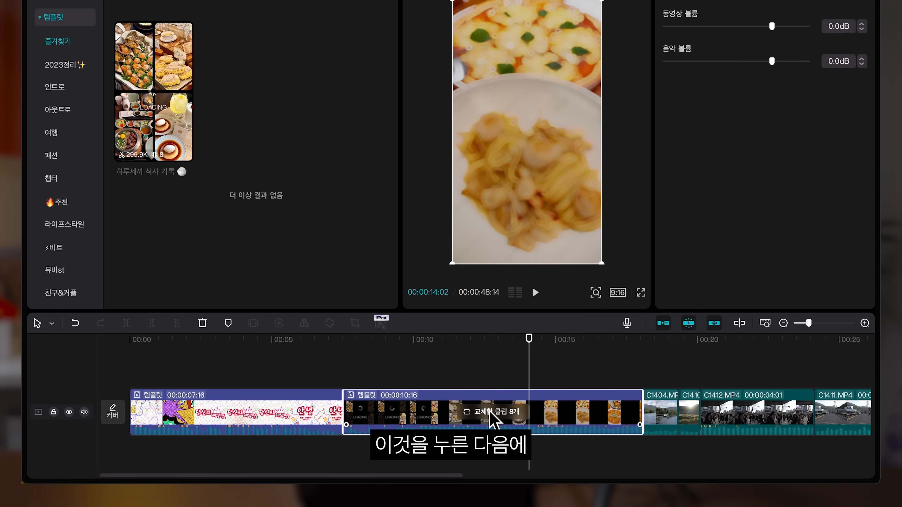
left_click(498, 413)
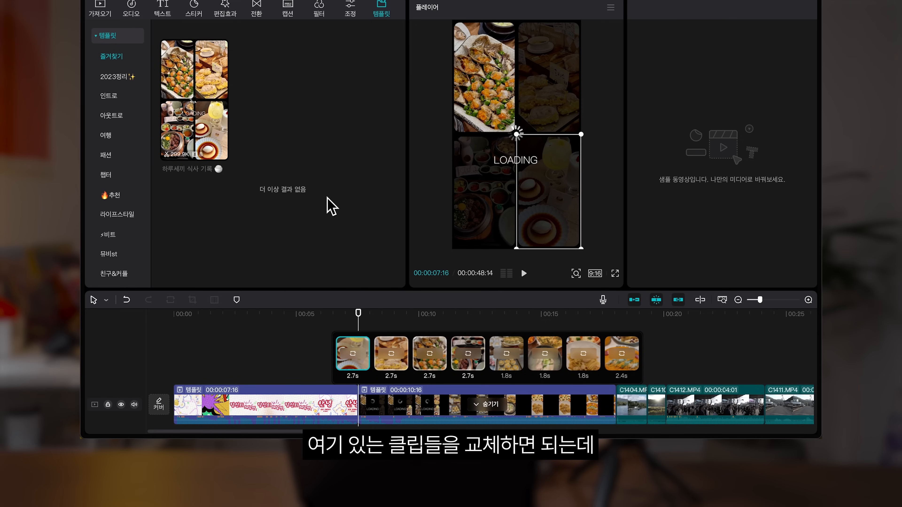
Step: Show the imported media and open a file picker for the first clip slot, cancelling it
left_click(104, 14)
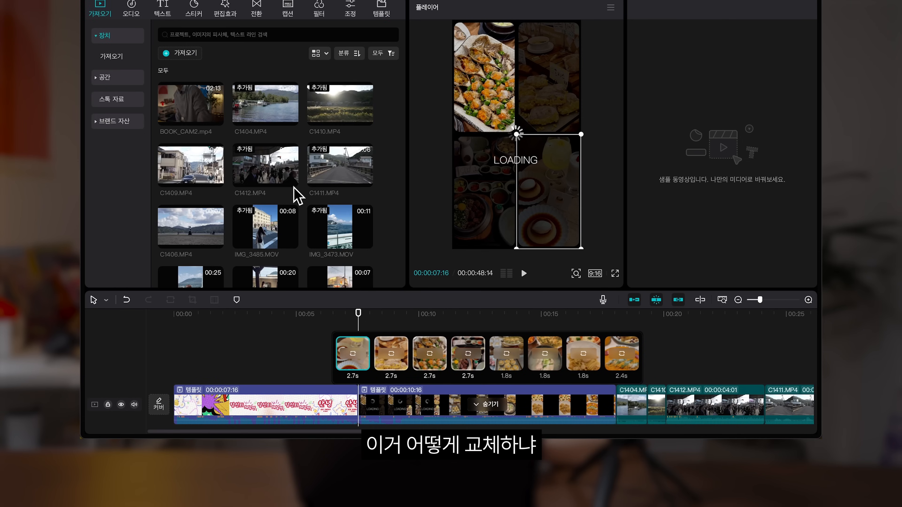
left_click(351, 356)
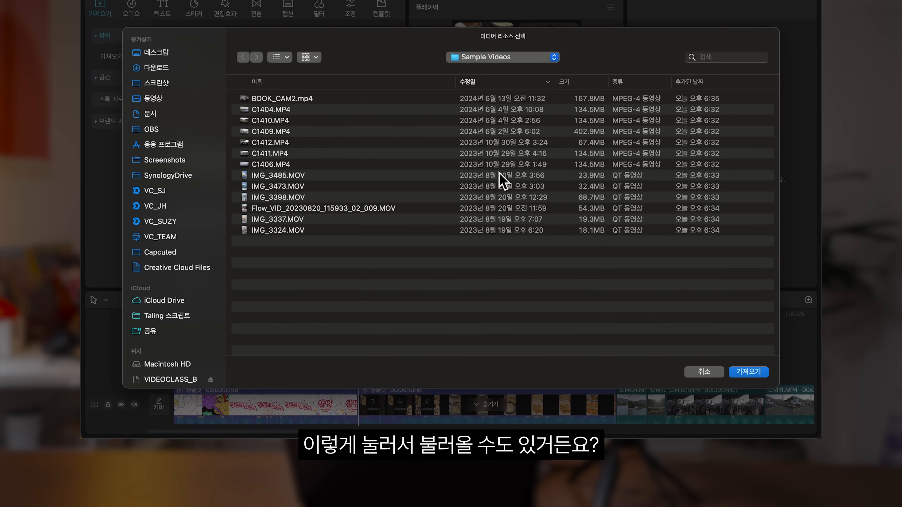
key("Escape")
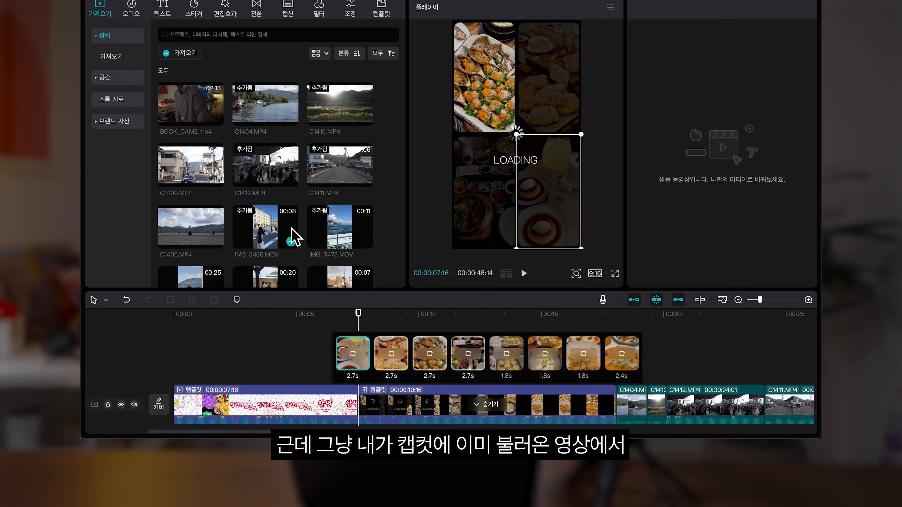
Step: Replace the template's eight clip slots with imported travel clips from the media library
scroll(292, 232, "down", 2)
left_click_drag(192, 131, 351, 348)
left_click_drag(263, 133, 391, 353)
left_click_drag(281, 199, 430, 354)
left_click_drag(339, 192, 465, 360)
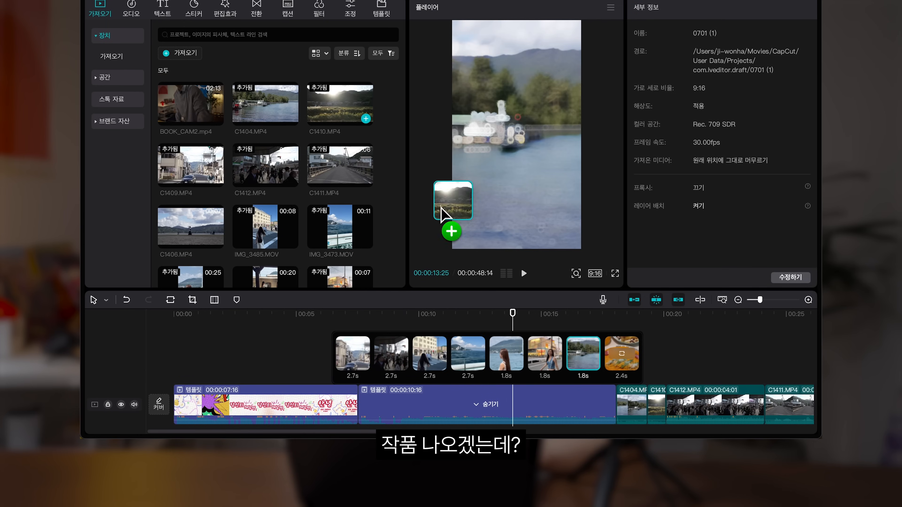
left_click_drag(443, 215, 623, 356)
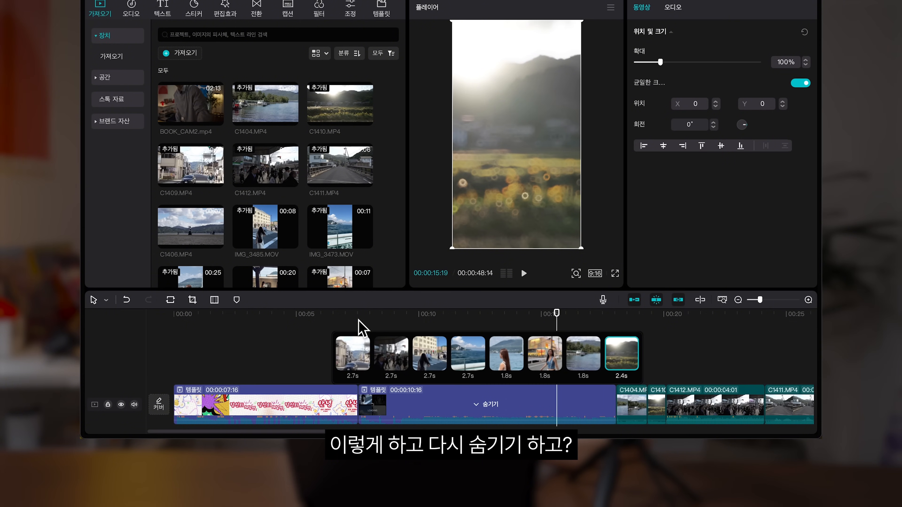
Step: Hide the clip slots and play the customized template in full-screen preview
left_click(485, 404)
left_click(346, 328)
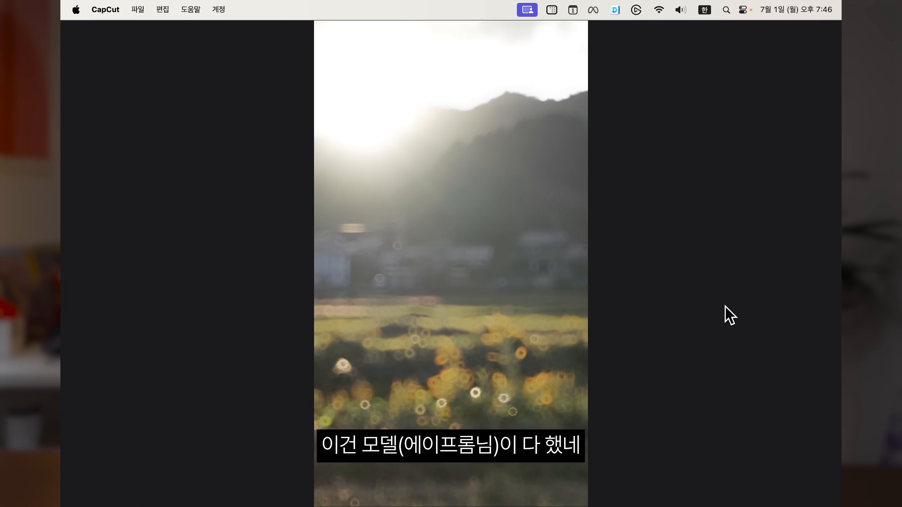
left_click_drag(650, 384, 493, 385)
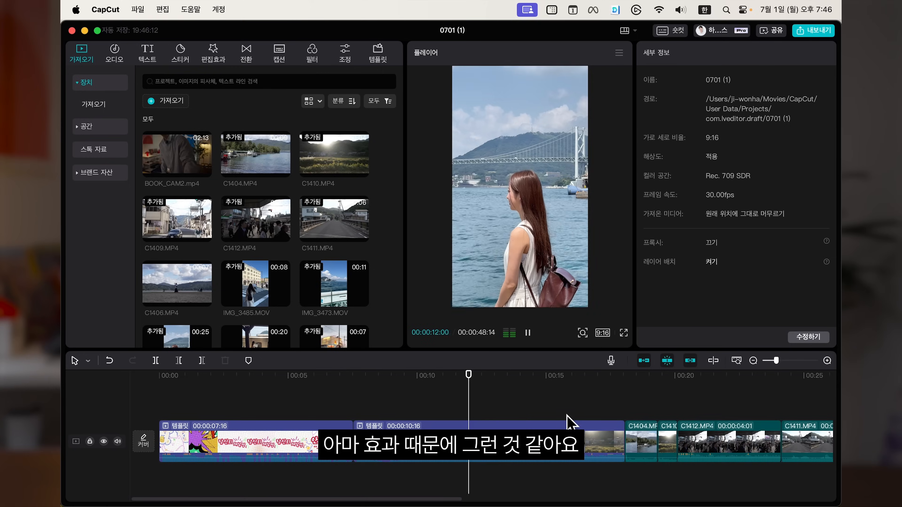
left_click(554, 401)
left_click_drag(554, 401, 367, 391)
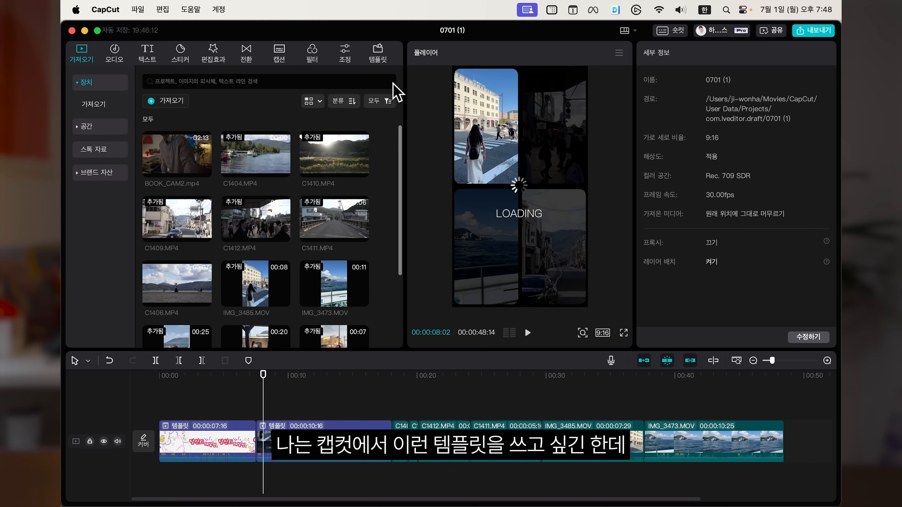
left_click(375, 64)
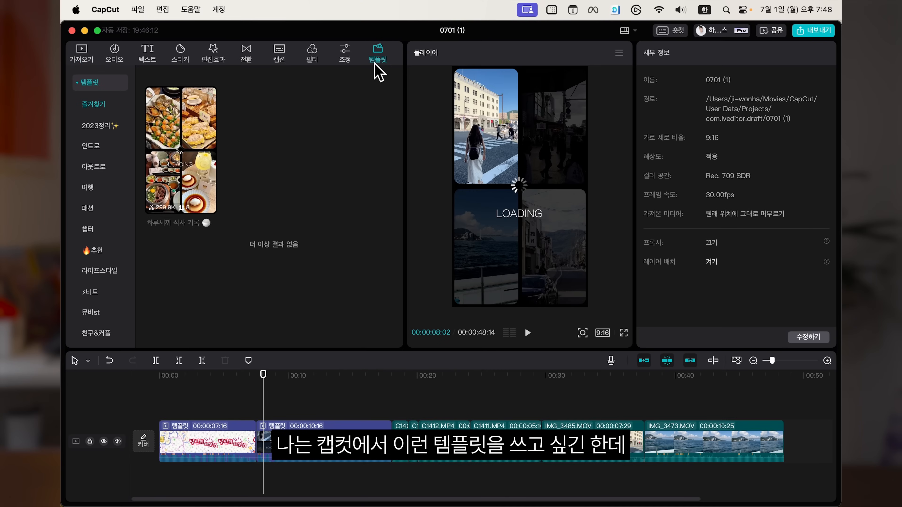
left_click_drag(185, 386, 701, 450)
key("super+a")
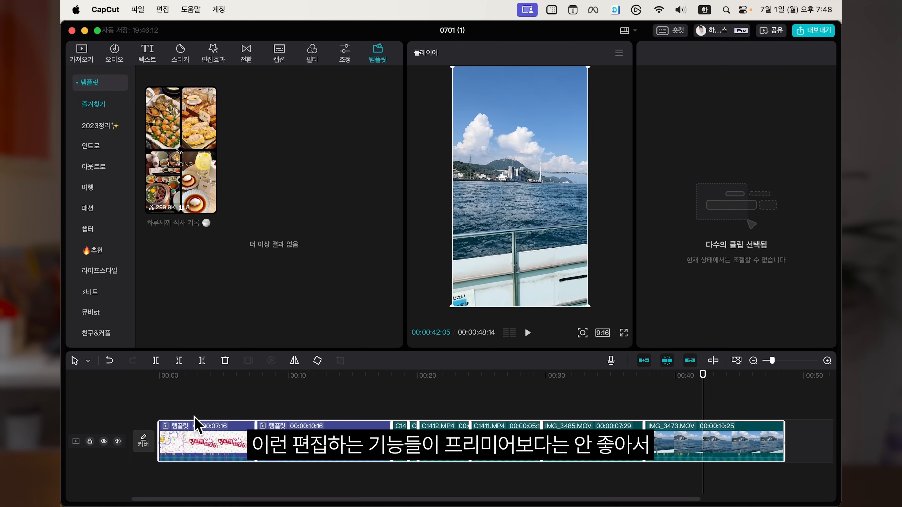
left_click(197, 404)
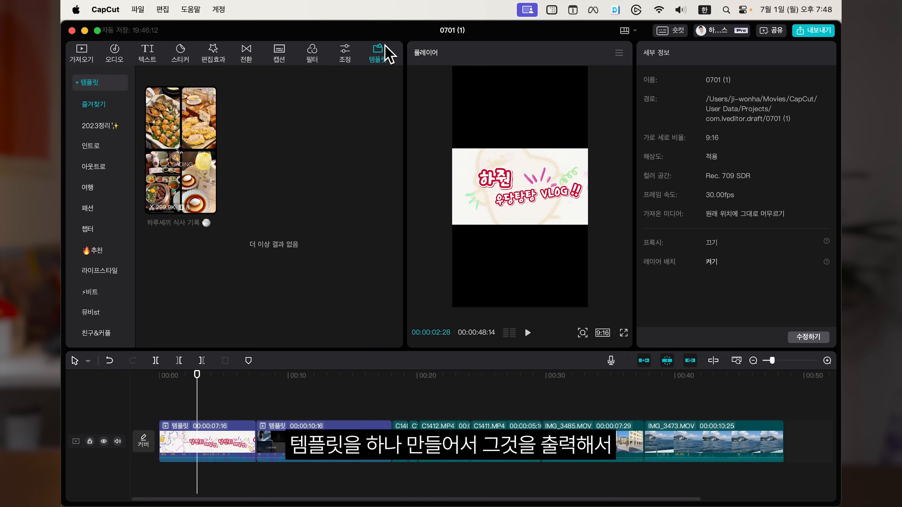
left_click(101, 125)
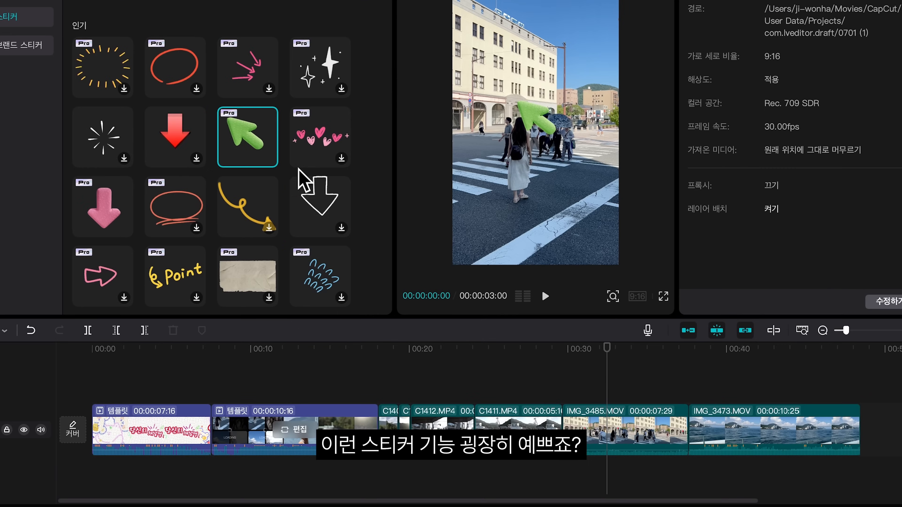
Step: Add the green arrow sticker above the clip at about 30 s, reposition the hearts sticker, and play it
left_click_drag(248, 146, 591, 405)
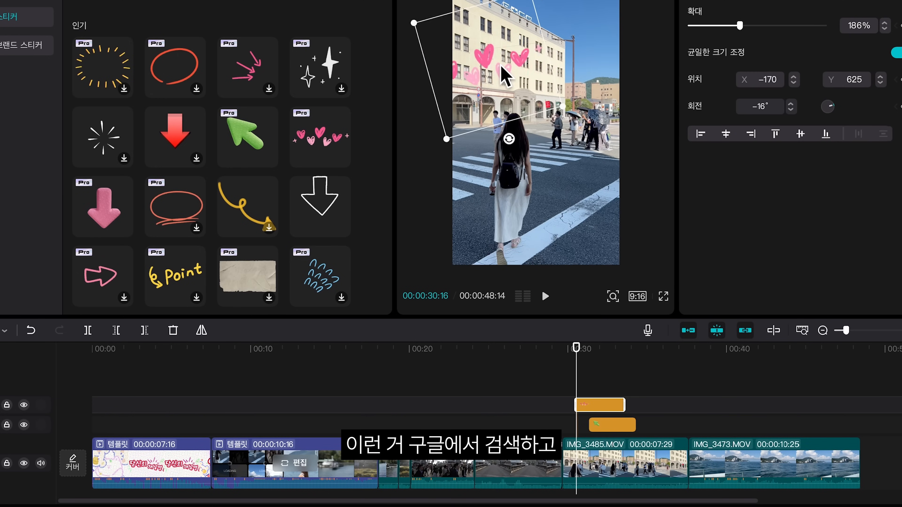
left_click_drag(505, 74, 545, 76)
left_click_drag(574, 364, 564, 364)
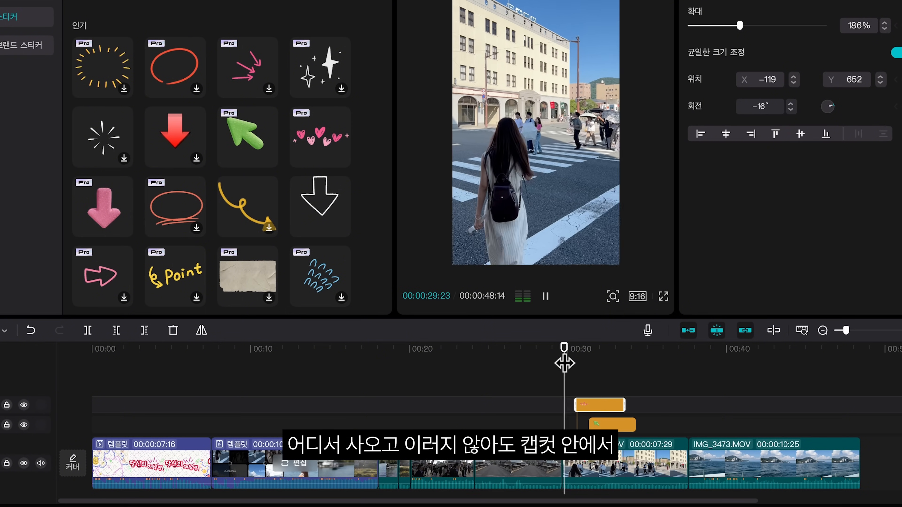
key("space")
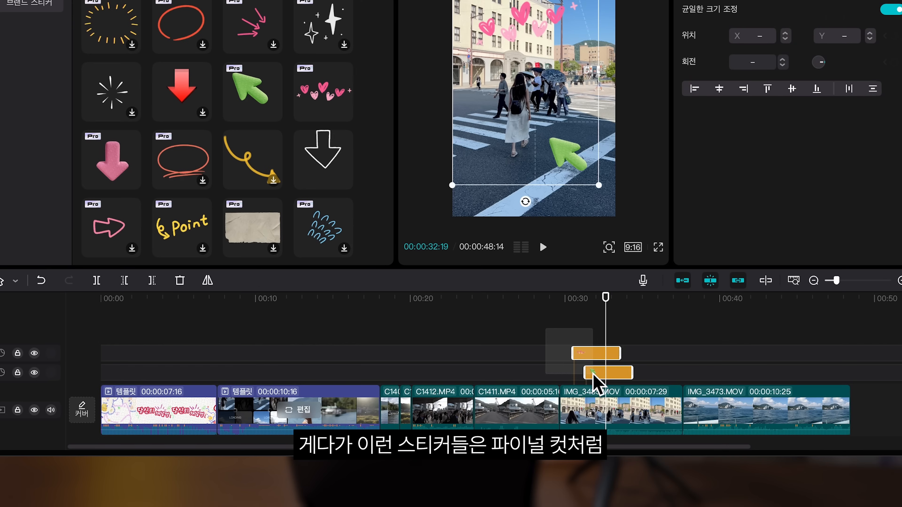
Step: Move the IMG_3485.MOV clip earlier, ahead of C1411.MP4, together with its attached stickers
left_click(617, 401)
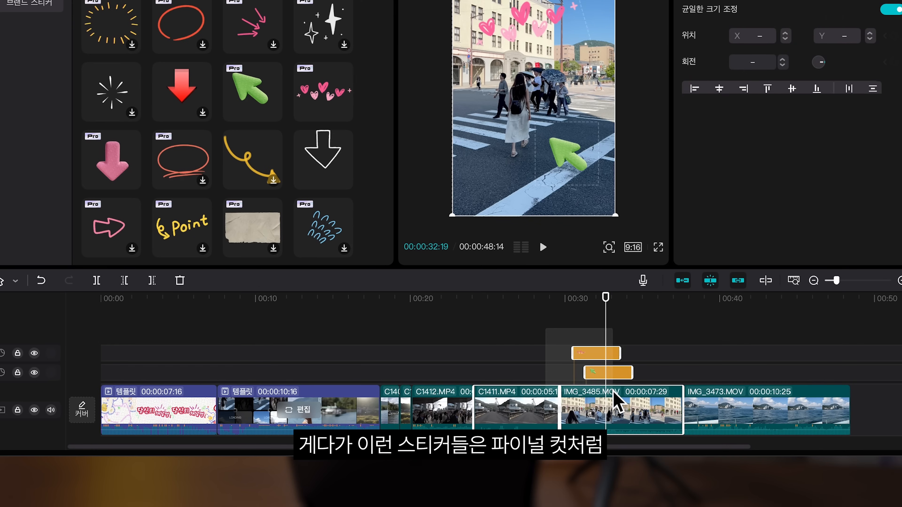
left_click(699, 354)
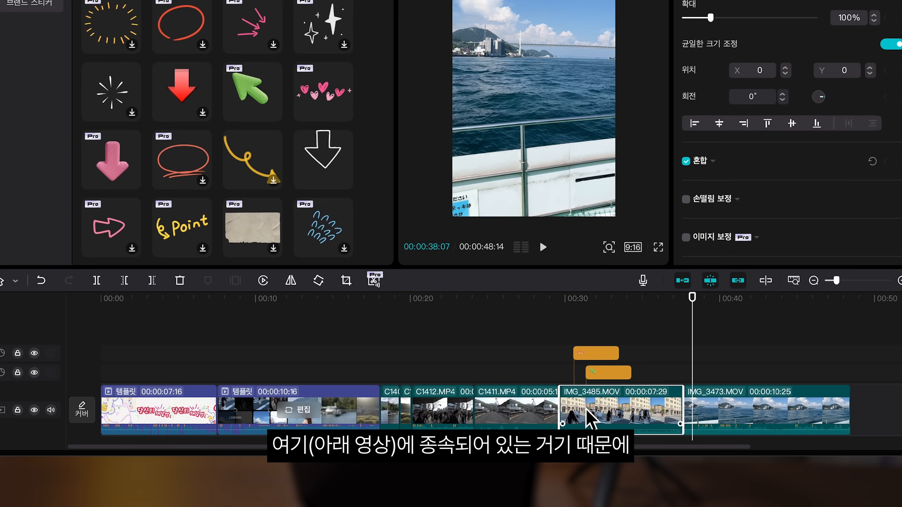
left_click_drag(625, 398, 522, 400)
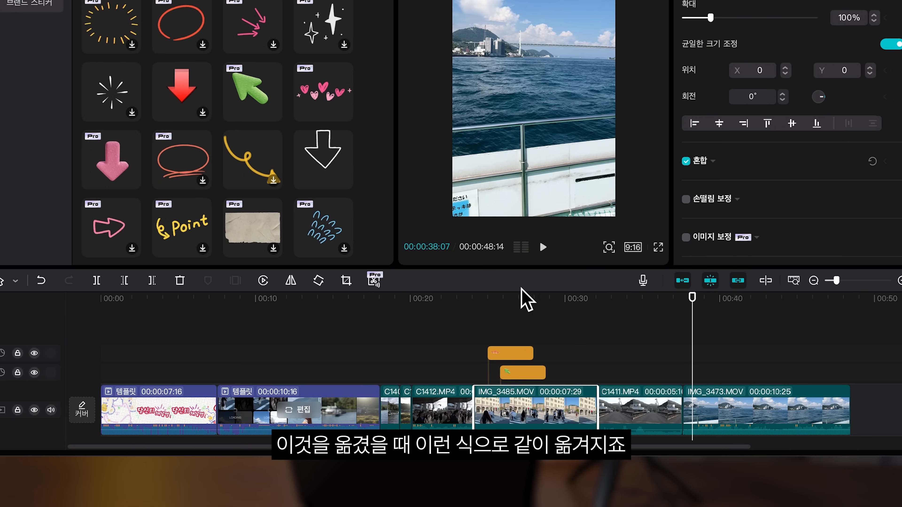
Step: Move the IMG_3485.MOV clip back after C1411.MP4, carrying its attached stickers along
mouse_move(509, 294)
left_mouse_down()
mouse_move(518, 301)
mouse_move(502, 302)
left_mouse_up()
left_click_drag(507, 408, 645, 409)
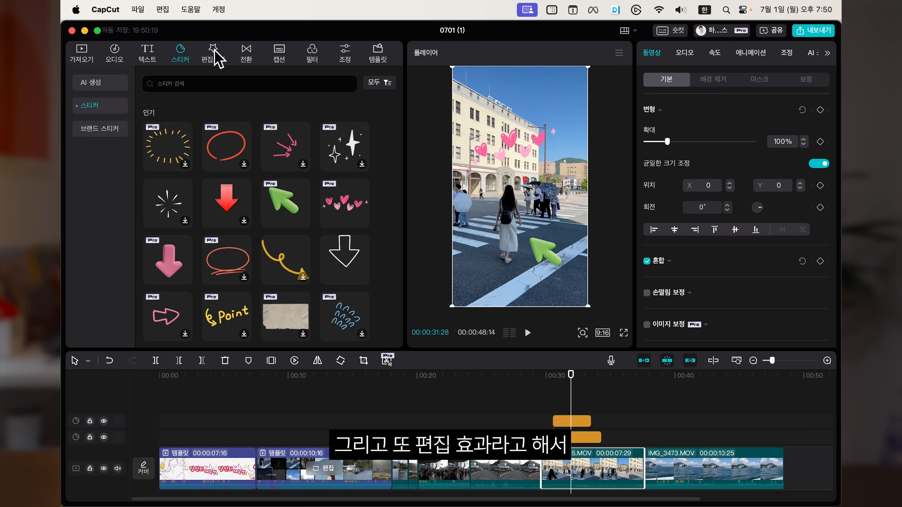
Step: Apply the 몽환적인 후광 video effect onto the IMG_3485.MOV clip and preview it full screen
left_click(214, 55)
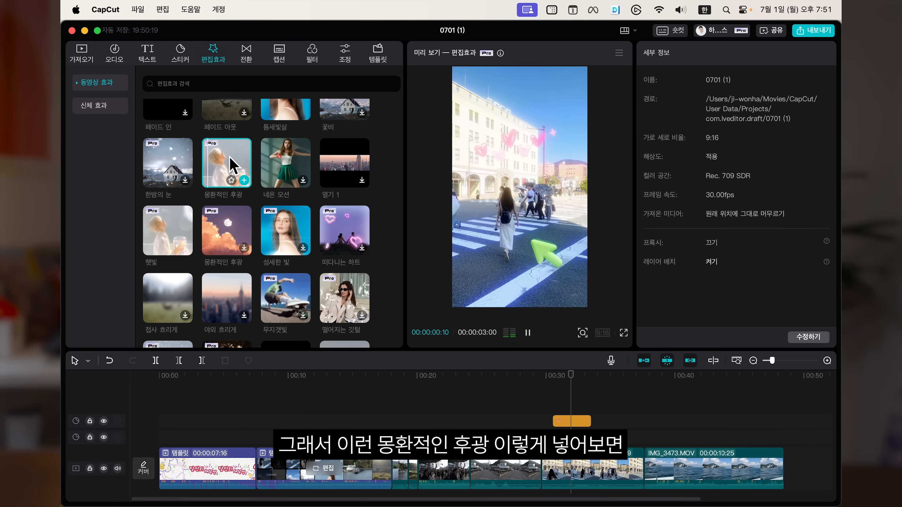
left_click_drag(221, 158, 583, 470)
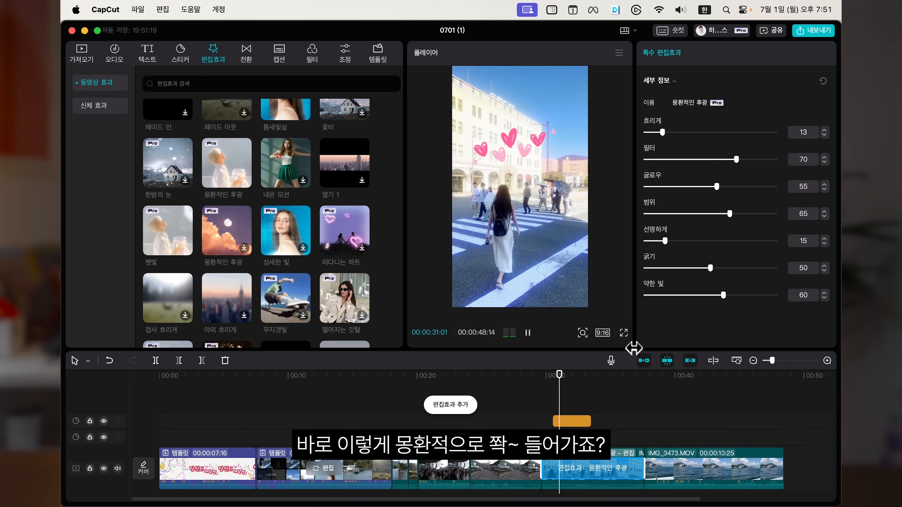
left_click(624, 334)
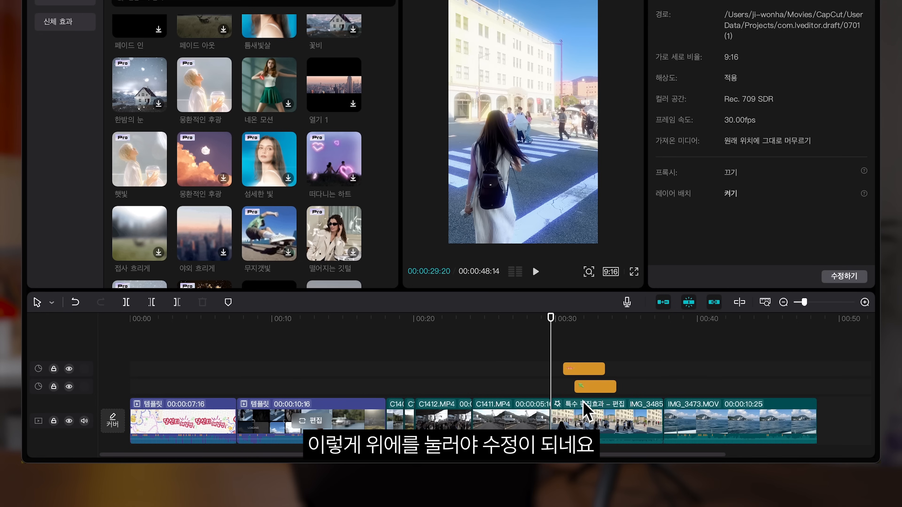
Step: Select the effect on the clip and set its blur to 38, then adjust its filter slider
left_click(583, 413)
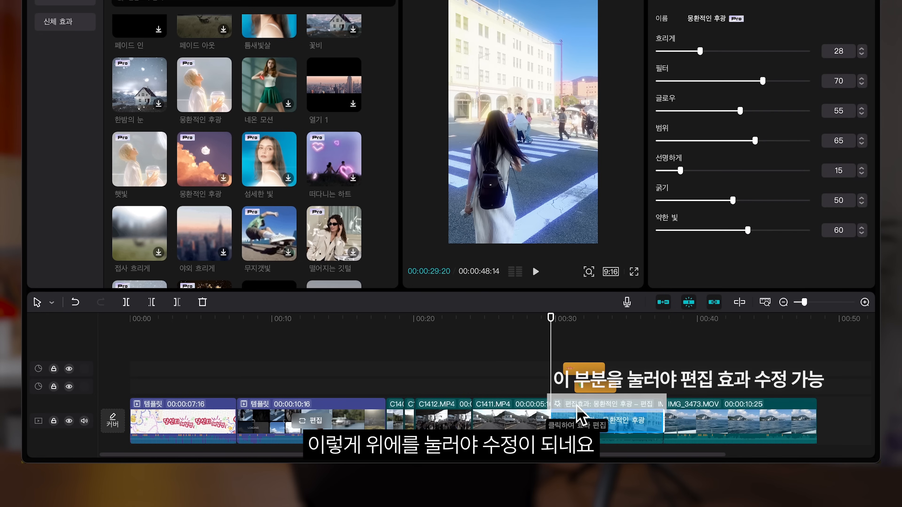
left_click_drag(700, 51, 714, 51)
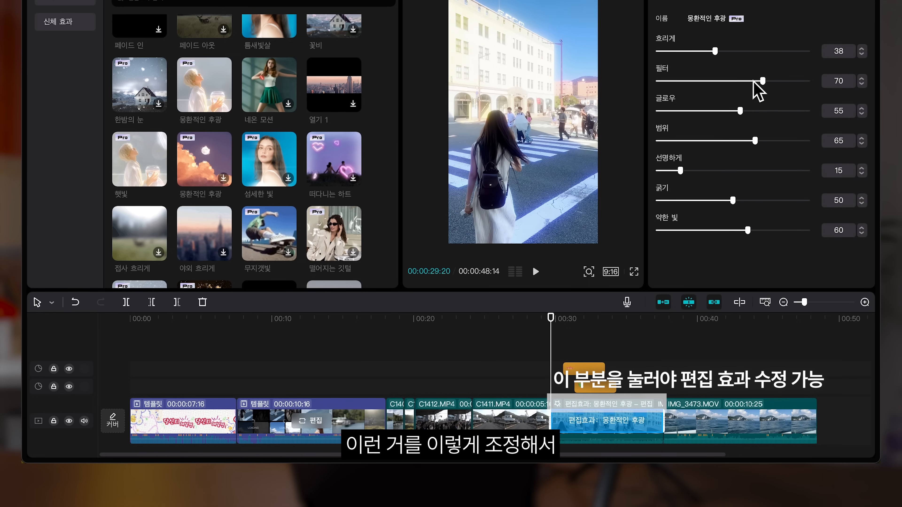
left_click_drag(762, 82, 712, 159)
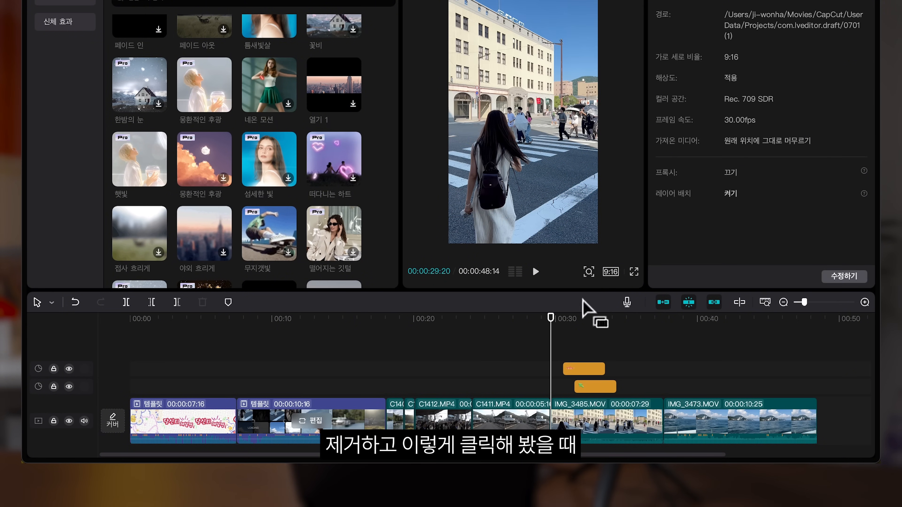
Step: Preview the 떠다니는 하트 and 닫기 video effects
left_click(330, 159)
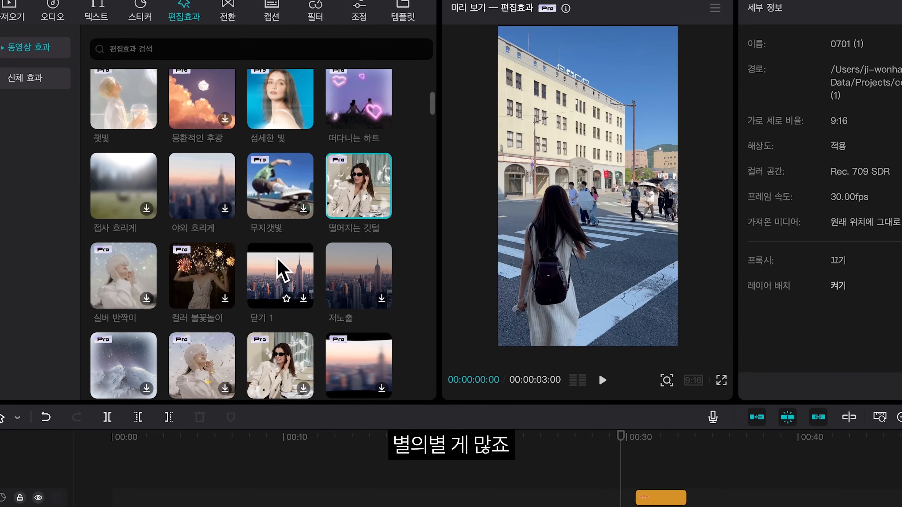
left_click(284, 268)
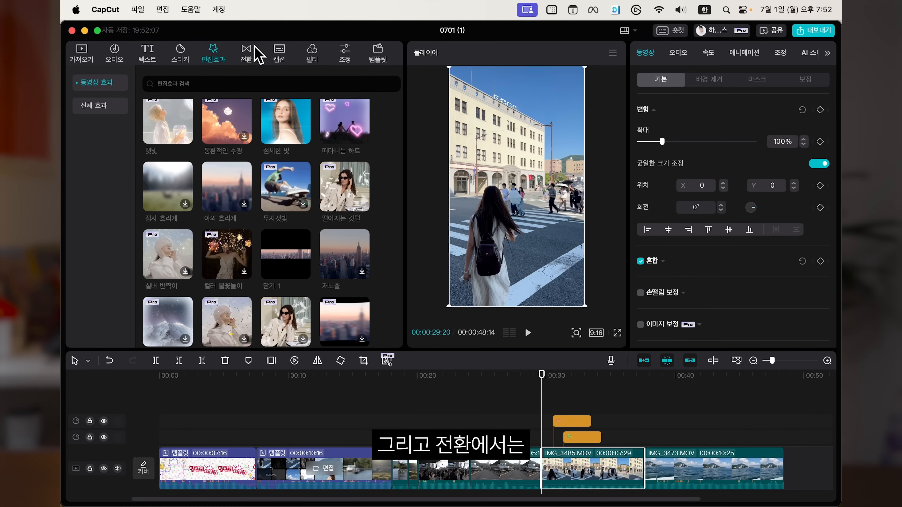
Step: Try the 줌 스냅 transition between IMG_3485.MOV and IMG_3473.MOV, then undo it
left_click(227, 11)
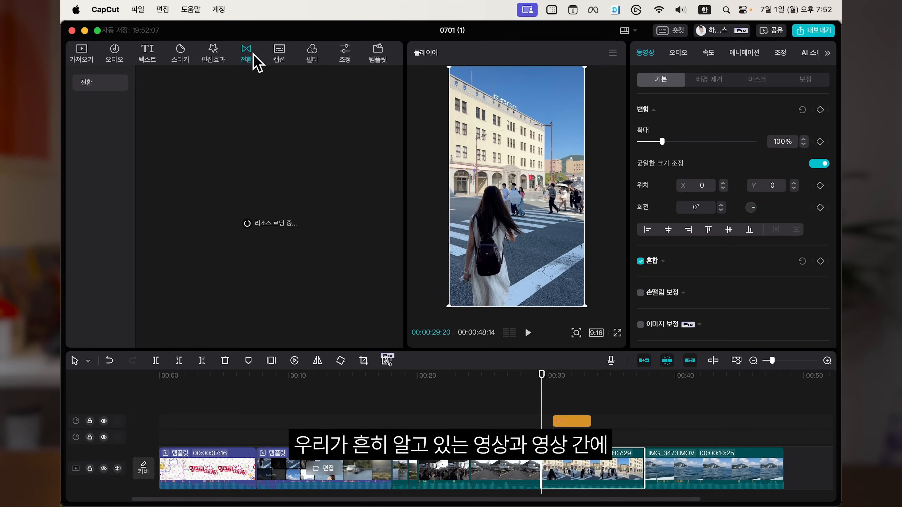
left_click(529, 470)
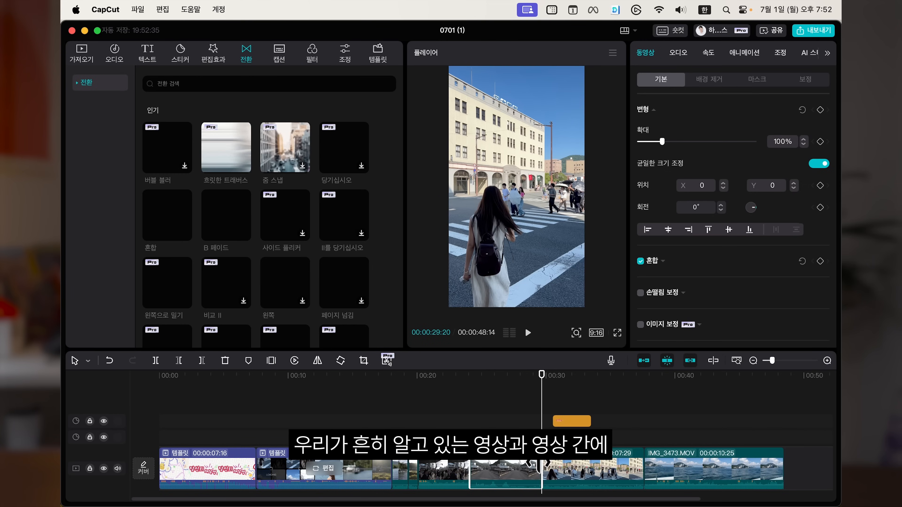
left_click_drag(283, 146, 645, 474)
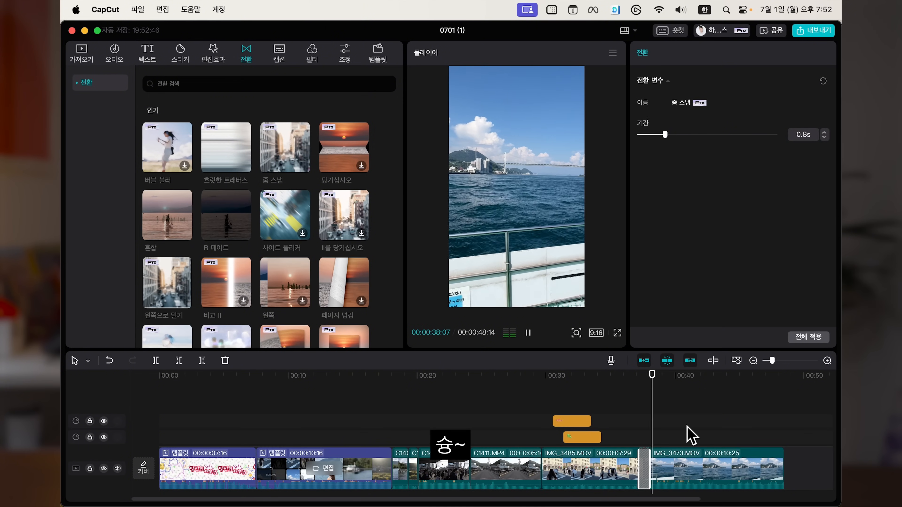
key("super+z")
Step: Add the 사이드 플리커 transition between IMG_3485.MOV and IMG_3473.MOV and play it back
left_click_drag(471, 299, 651, 478)
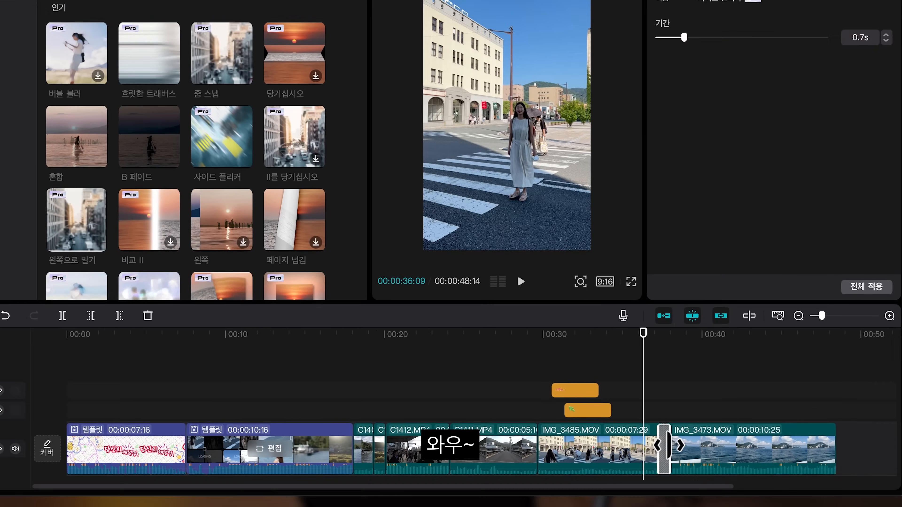
left_click_drag(650, 470, 664, 468)
key("space")
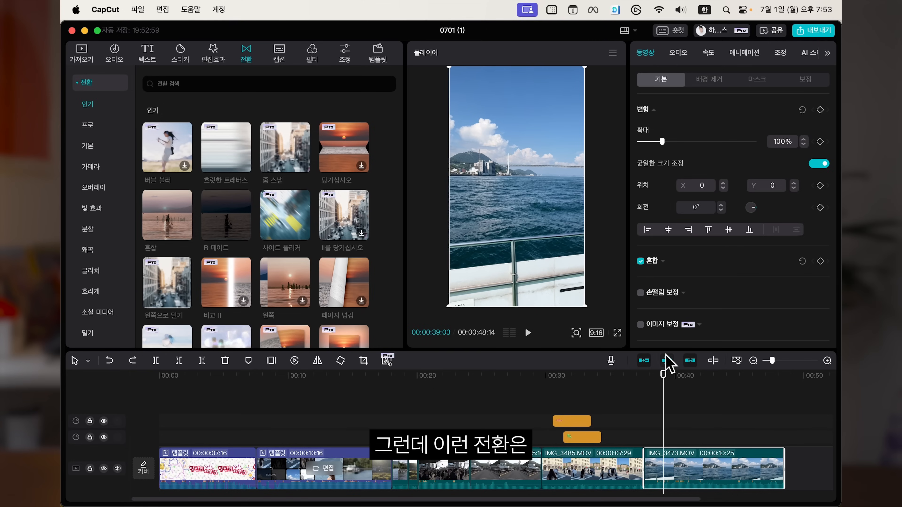
Step: Open the clip's animation options and browse the In and Out presets
left_click(649, 435)
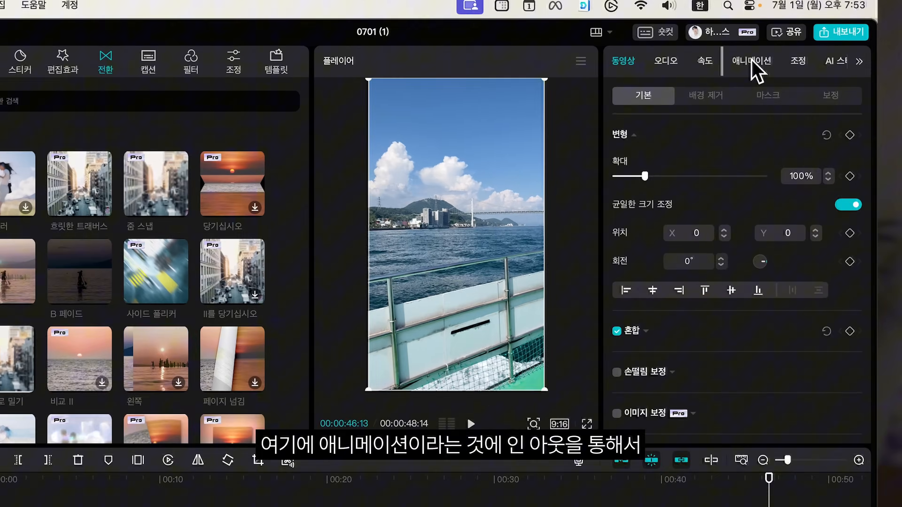
left_click(743, 52)
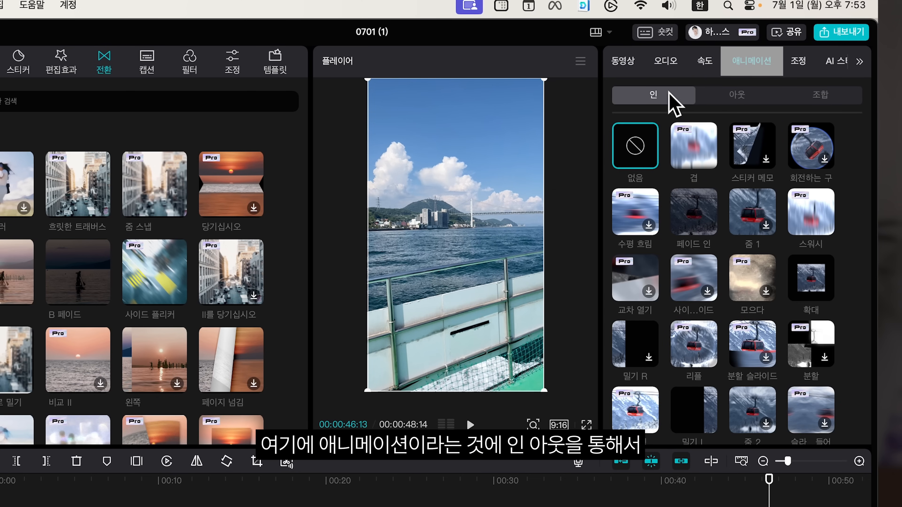
left_click(736, 94)
left_click(647, 94)
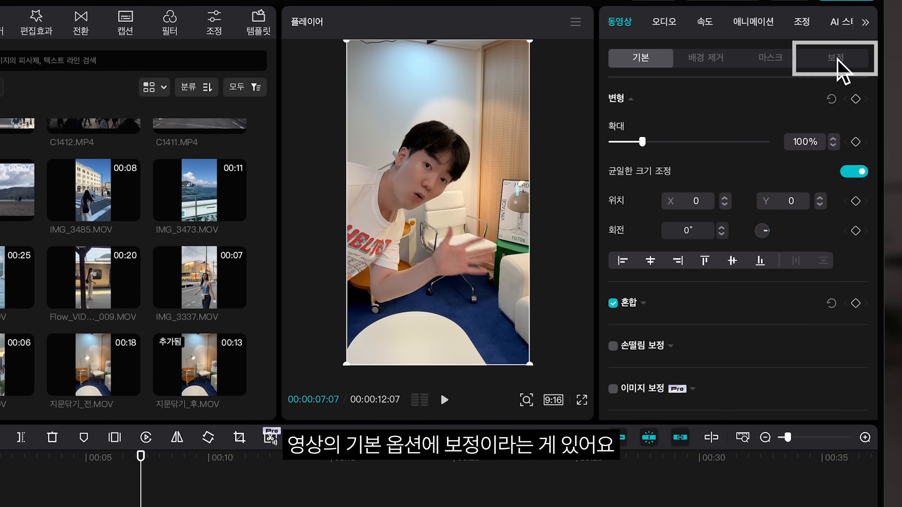
Step: Enable Retouch (보정) on the face clip and keep the 단독 인물 single-person mode
left_click(836, 58)
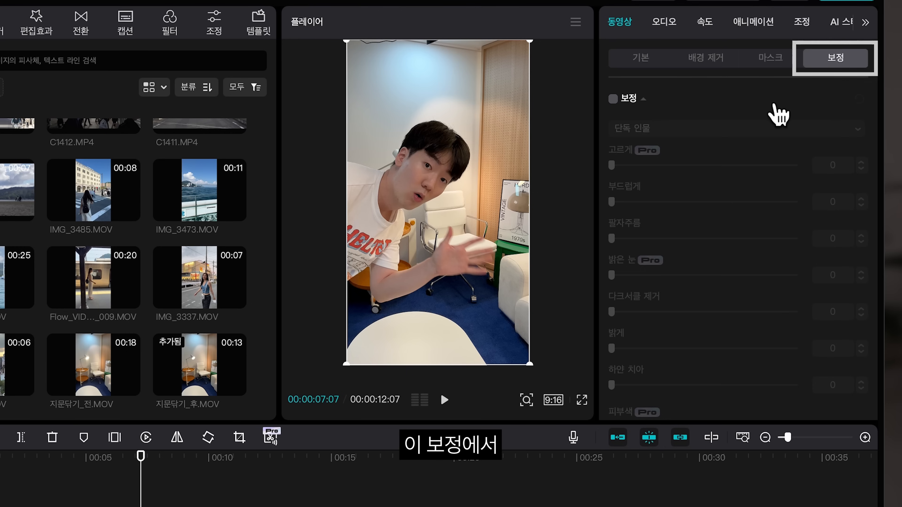
left_click(613, 99)
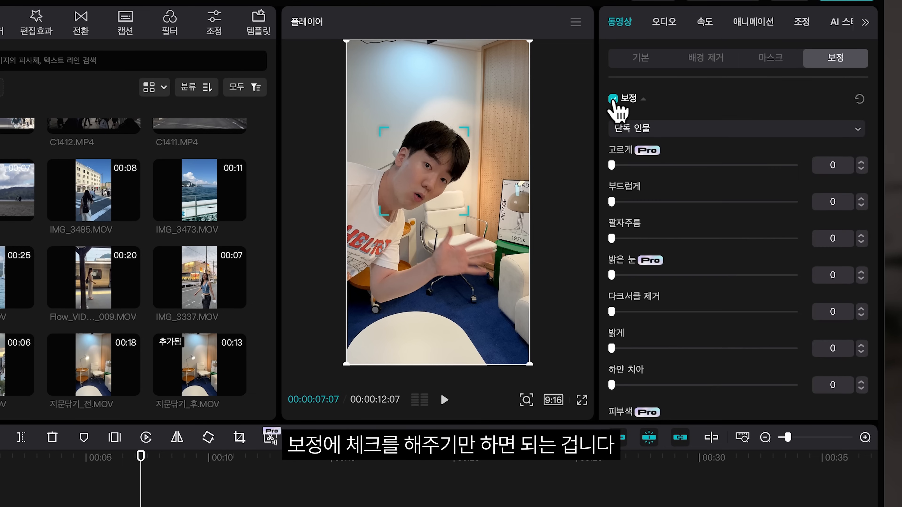
left_click(659, 126)
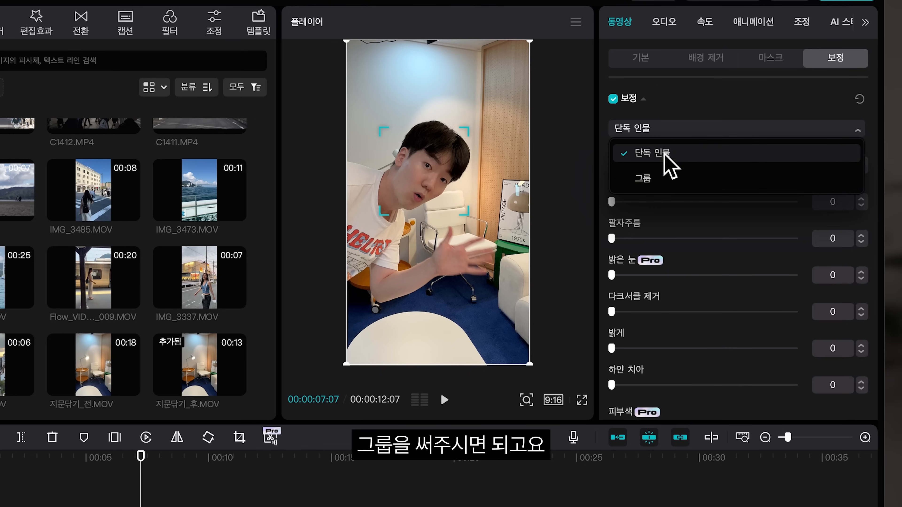
left_click(663, 156)
left_click(657, 127)
left_click(649, 148)
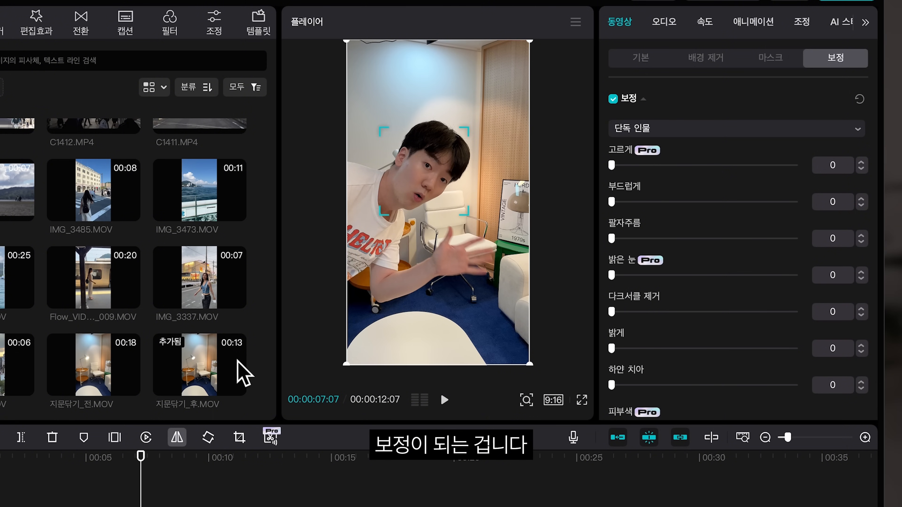
Step: Set the Retouch 부드럽게 (smooth) value to 40
left_click_drag(167, 476, 177, 476)
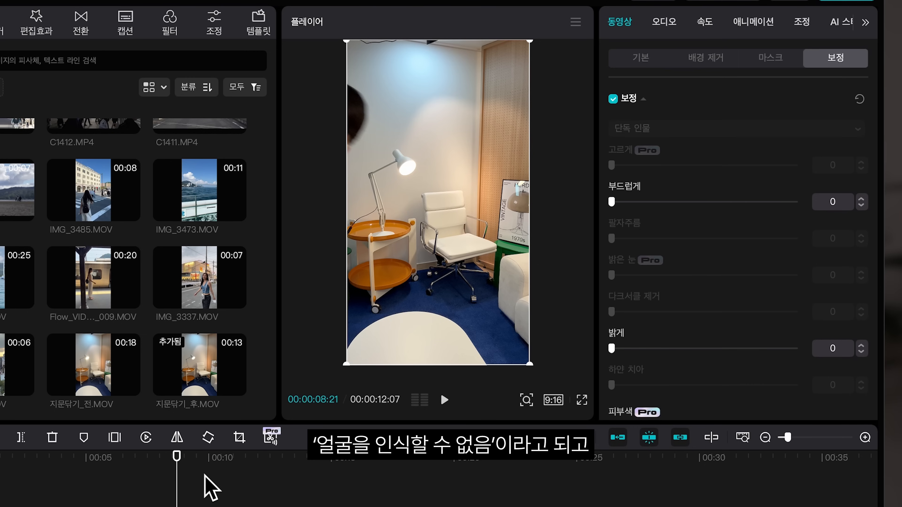
mouse_move(178, 467)
left_mouse_down()
mouse_move(94, 490)
mouse_move(141, 501)
left_mouse_up()
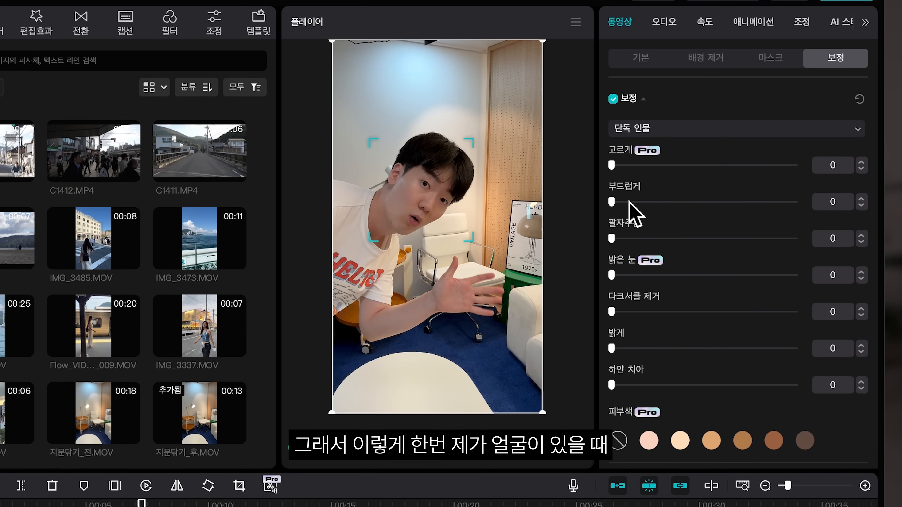
left_click_drag(611, 202, 626, 202)
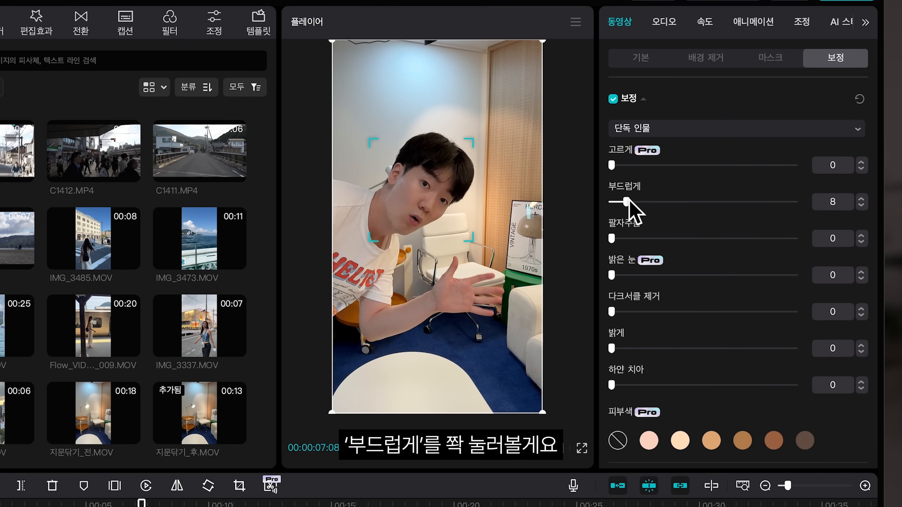
left_click_drag(773, 206, 658, 203)
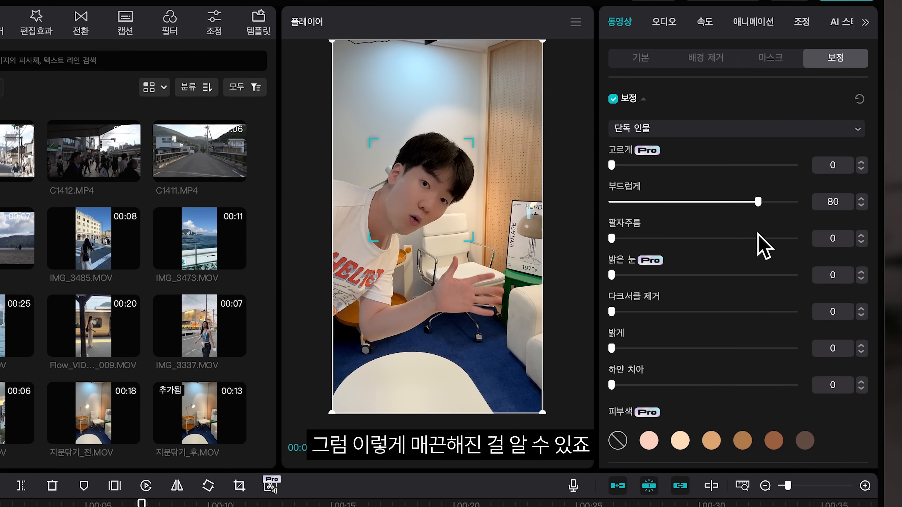
left_click_drag(758, 233, 756, 229)
left_click_drag(669, 204, 686, 208)
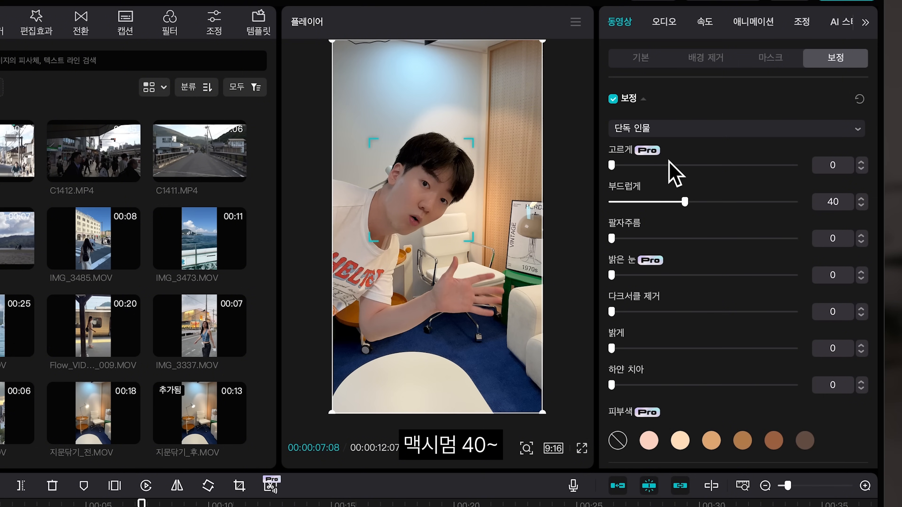
Step: Set 고르게 to 35 and 팔자주름 to 37 in the Retouch settings
left_click_drag(669, 163, 726, 166)
left_click_drag(612, 165, 803, 166)
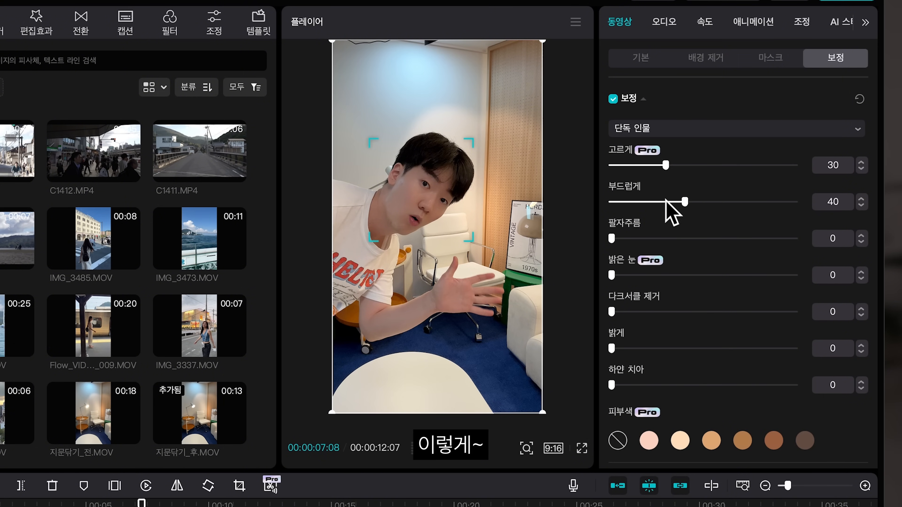
left_click_drag(681, 165, 688, 164)
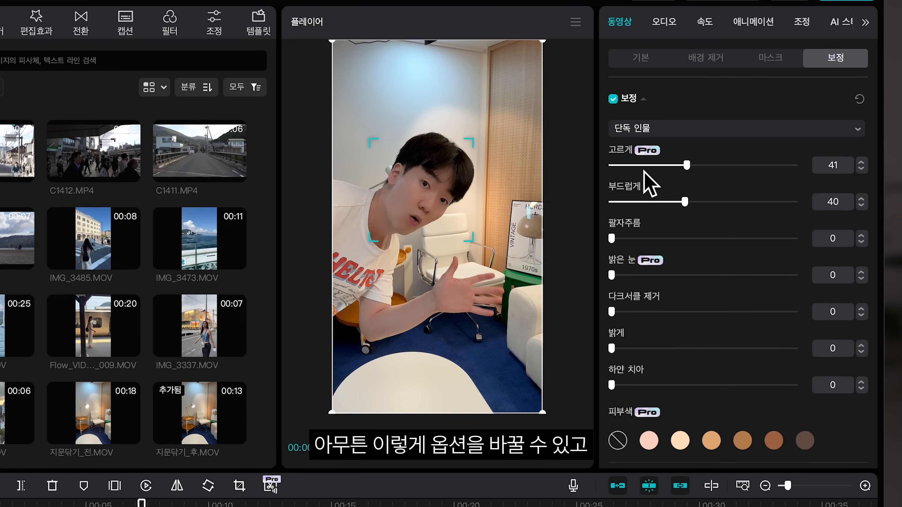
left_click_drag(675, 167, 676, 167)
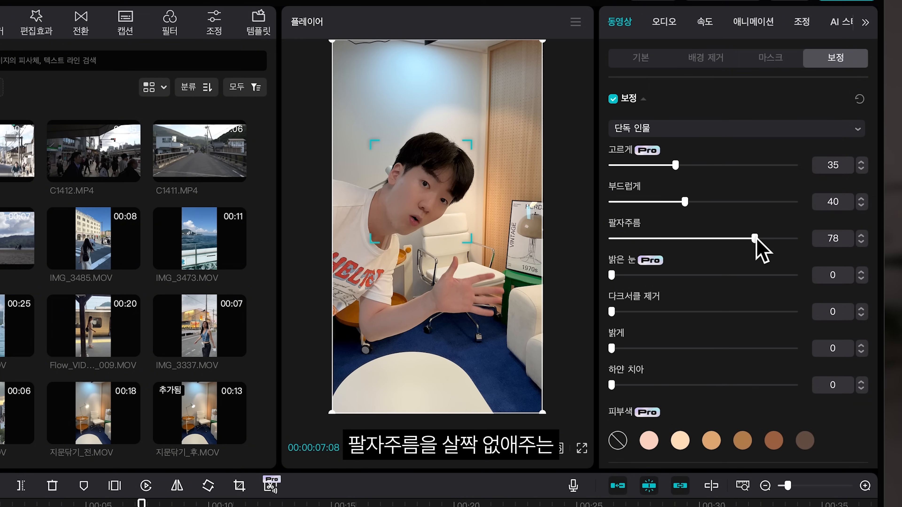
left_click_drag(761, 237, 668, 241)
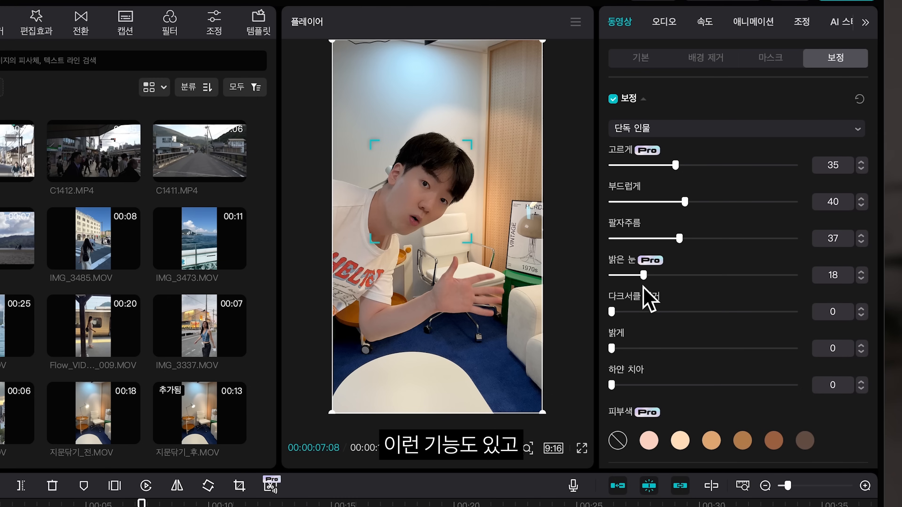
Step: Try the 다크서클 제거 and 밝게 sliders, returning 밝은 눈 and 밝게 to 0
left_click_drag(635, 276, 596, 278)
left_click_drag(611, 311, 713, 312)
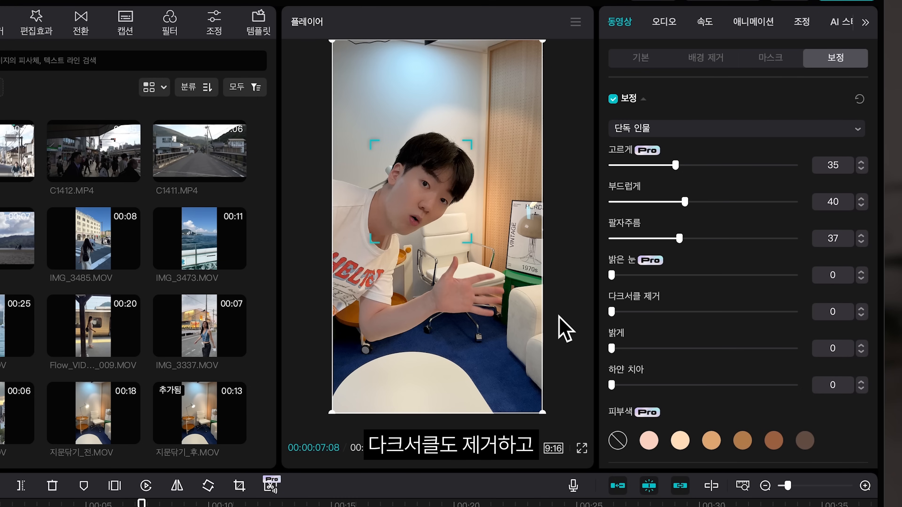
left_click_drag(612, 349, 641, 347)
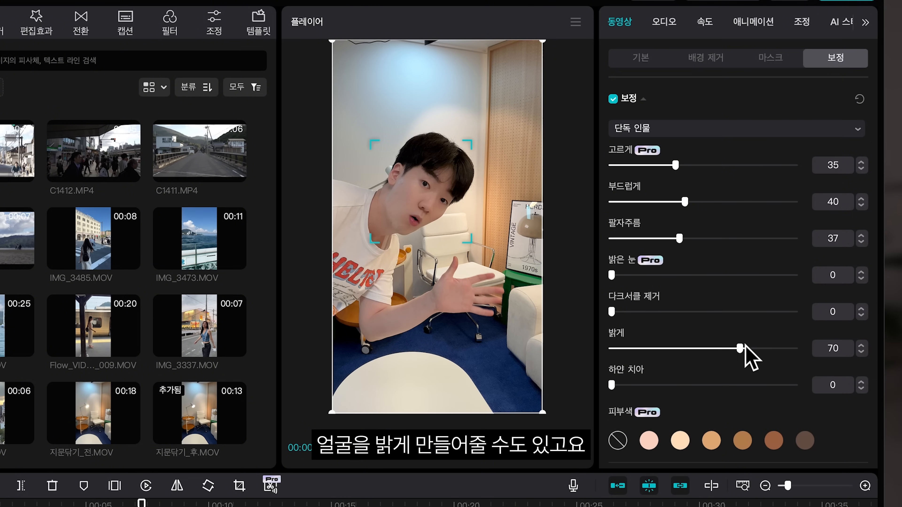
left_click_drag(794, 348, 612, 349)
Step: Enable 자동 모양 변경 (auto reshape) and set 작은 얼굴 to 100
scroll(637, 158, "down", 10)
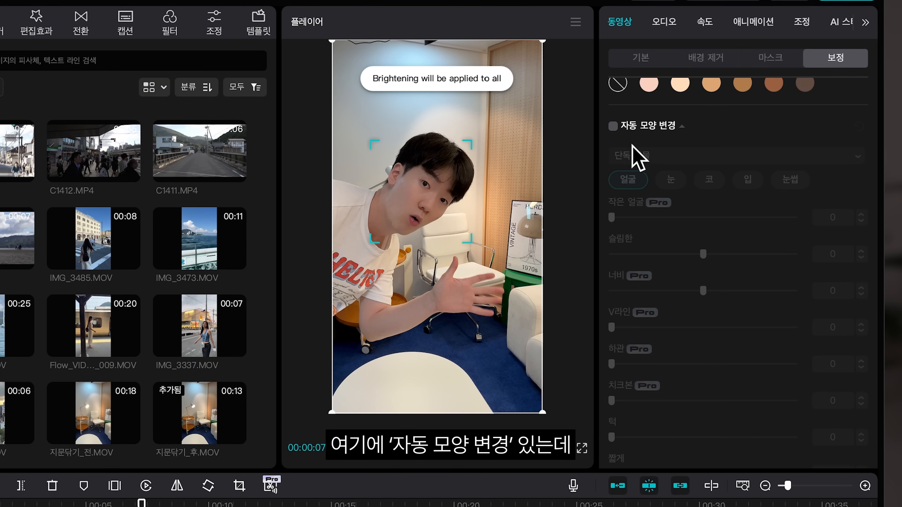
left_click(613, 126)
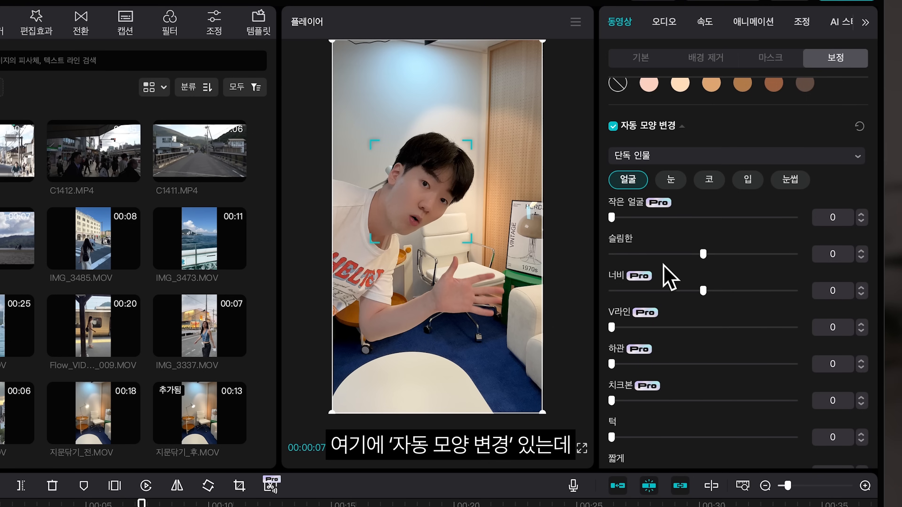
left_click_drag(620, 215, 816, 298)
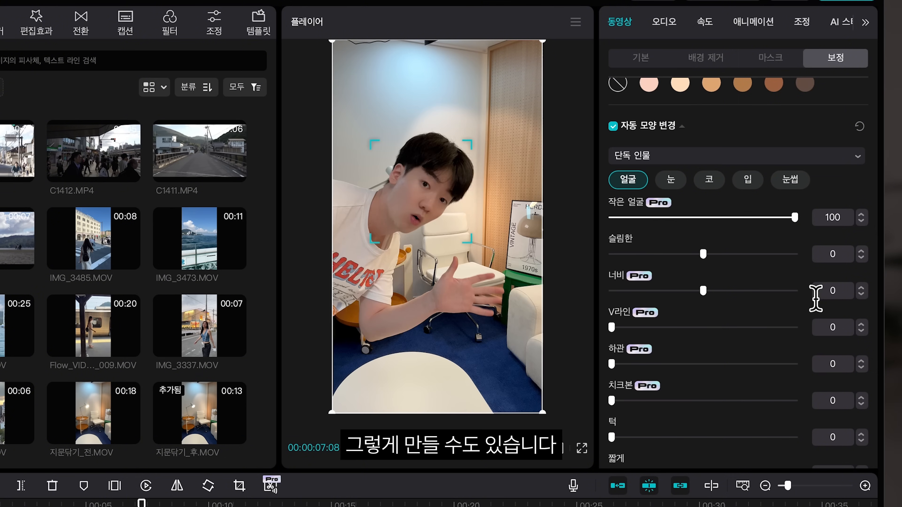
Step: Scrub through the clip to preview the small-face reshape on the subject
left_click(179, 504)
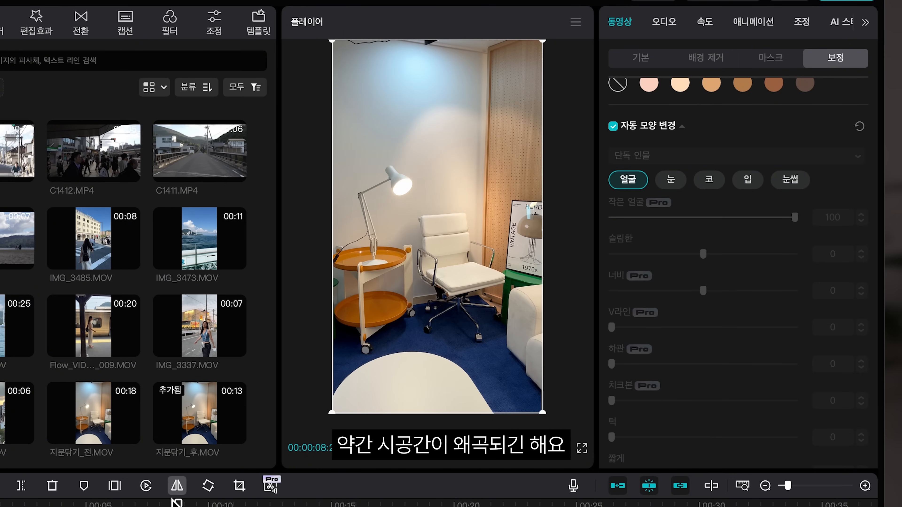
left_click_drag(178, 504, 126, 504)
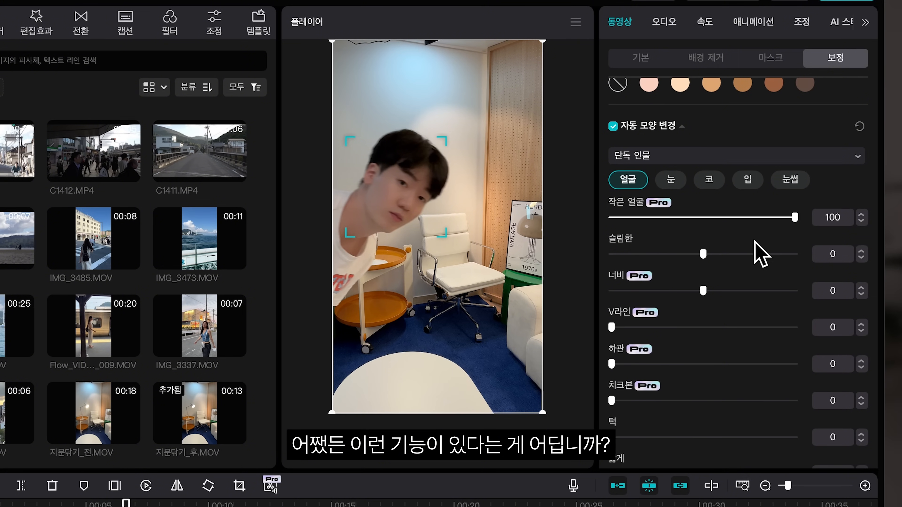
left_click_drag(645, 221, 562, 221)
Step: Toggle the 메이크업 (makeup) option and enable 보정 (retouch) for the train-platform clip
scroll(655, 338, "down", 15)
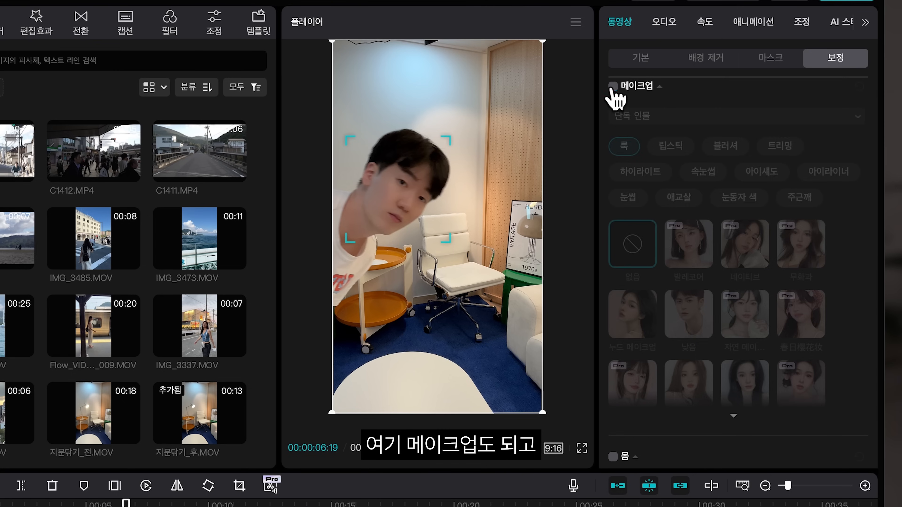
left_click(613, 87)
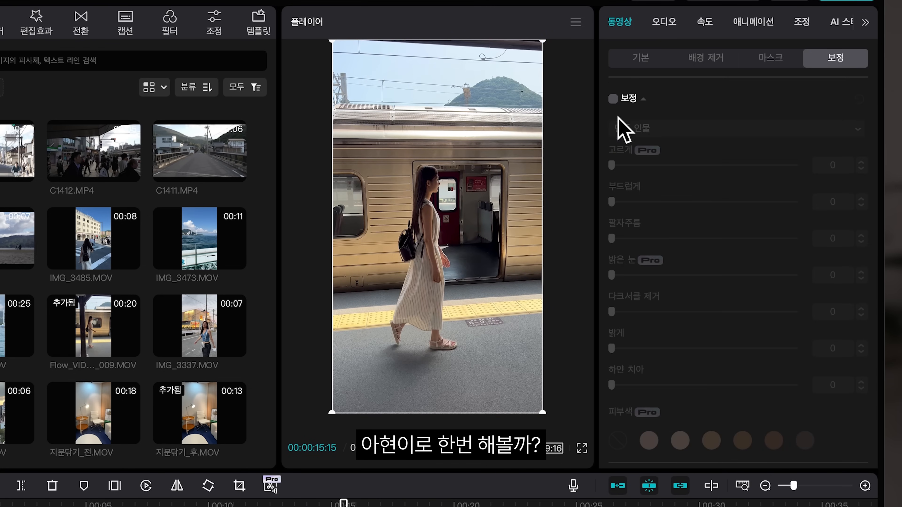
left_click(613, 99)
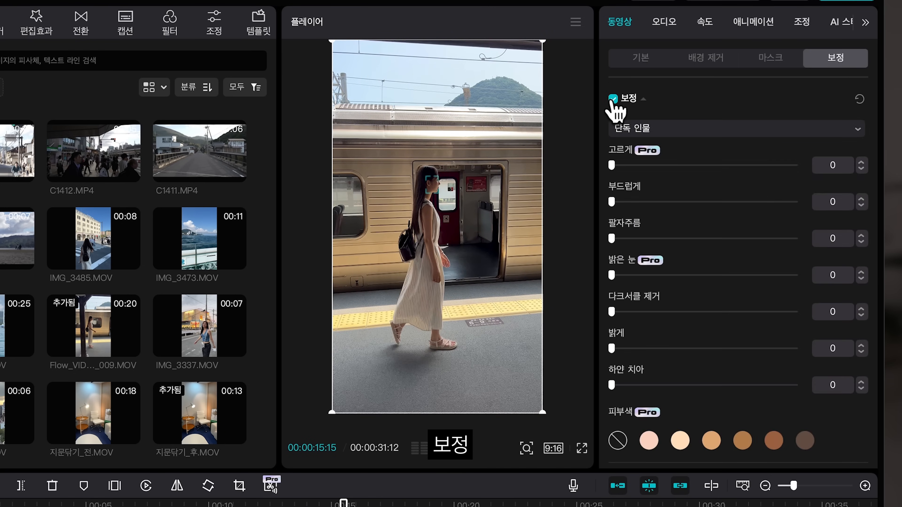
Step: Enable 몸 (body) reshaping and try the 목 (neck) slider, returning it to 0
left_click(613, 154)
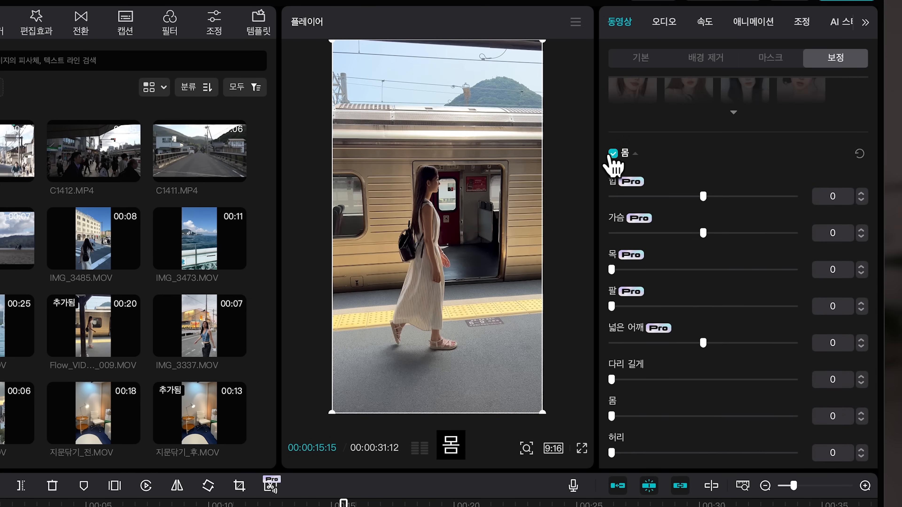
left_click_drag(611, 270, 718, 270)
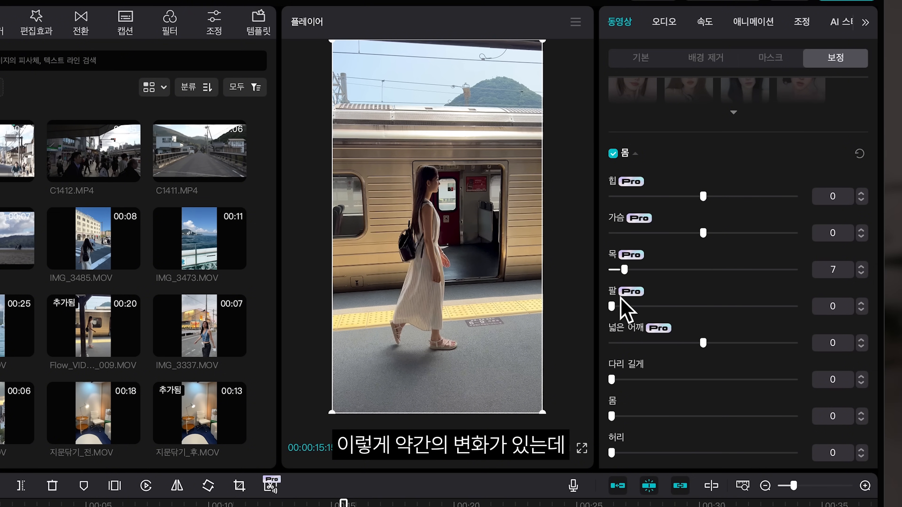
left_click_drag(620, 300, 611, 302)
Step: Set 다리 길게 (longer legs) to 70 and 몸 (body) to 100 in the body reshape settings
left_click_drag(631, 384, 813, 414)
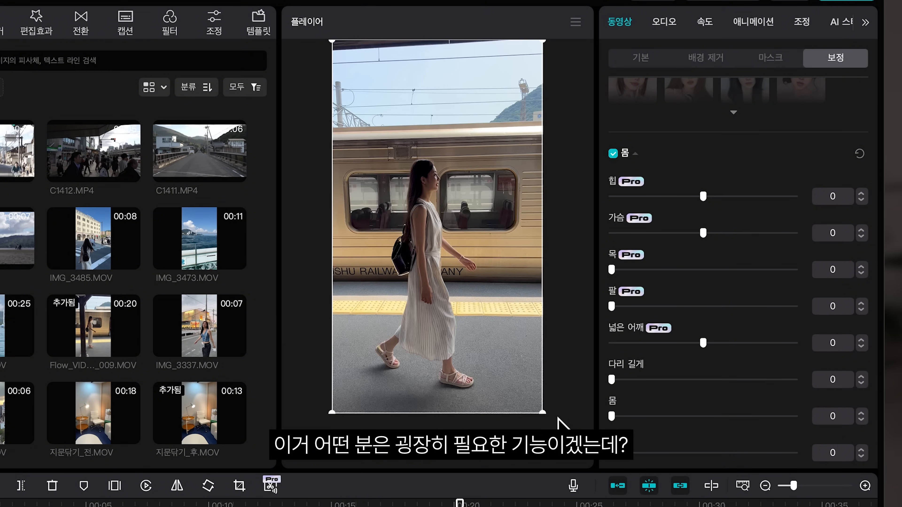
left_click_drag(611, 379, 759, 441)
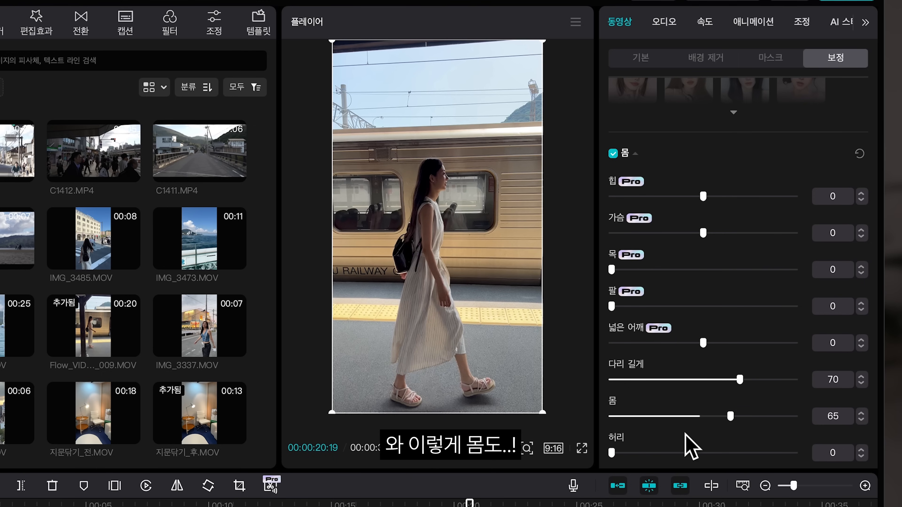
left_click_drag(728, 417, 832, 431)
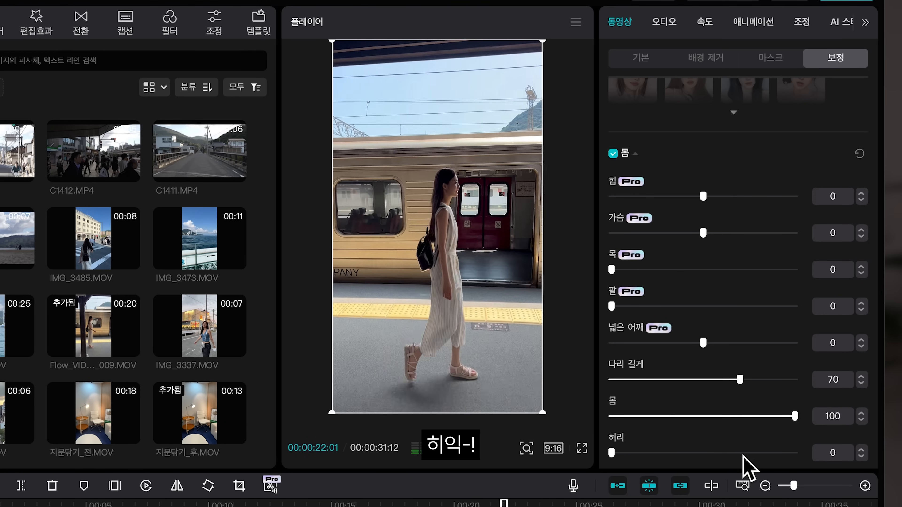
Step: Set 허리 (waist) to 71 and 머리 (head) to 52 in the body reshape settings
scroll(745, 462, "down", 2)
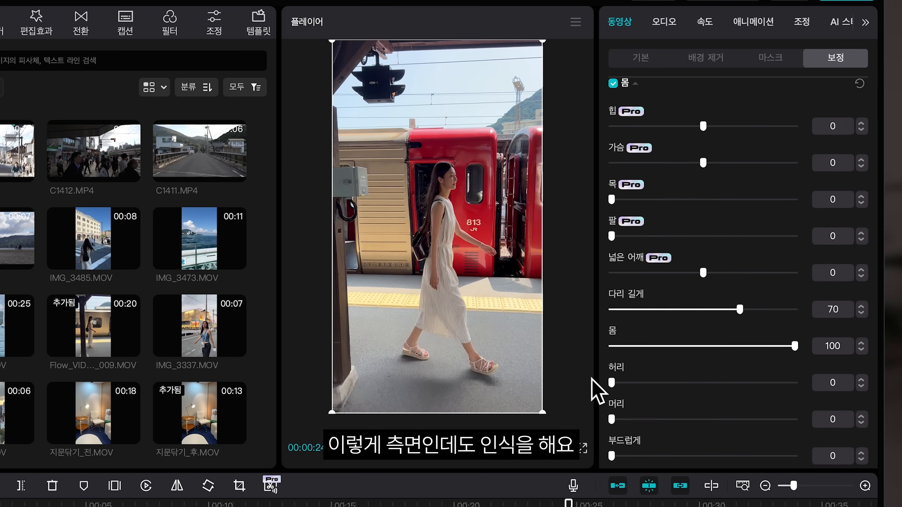
left_click(741, 383)
scroll(661, 436, "down", 1)
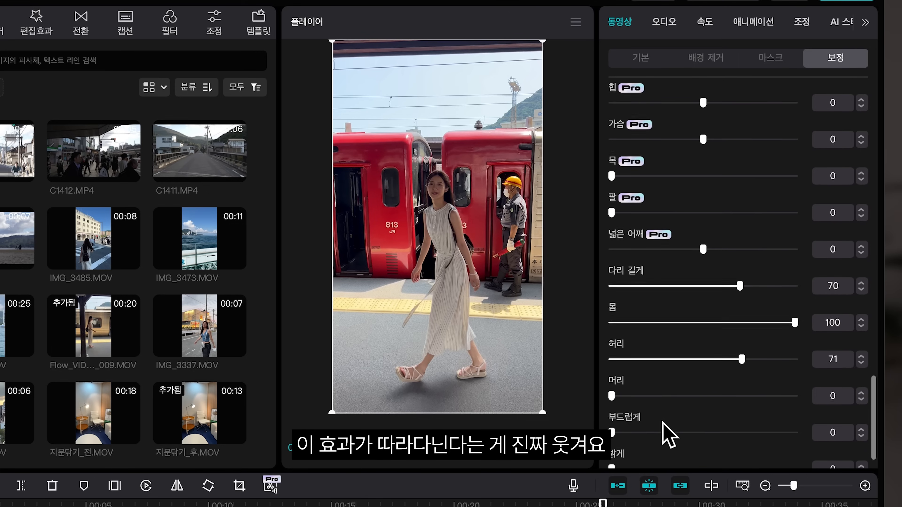
left_click(637, 393)
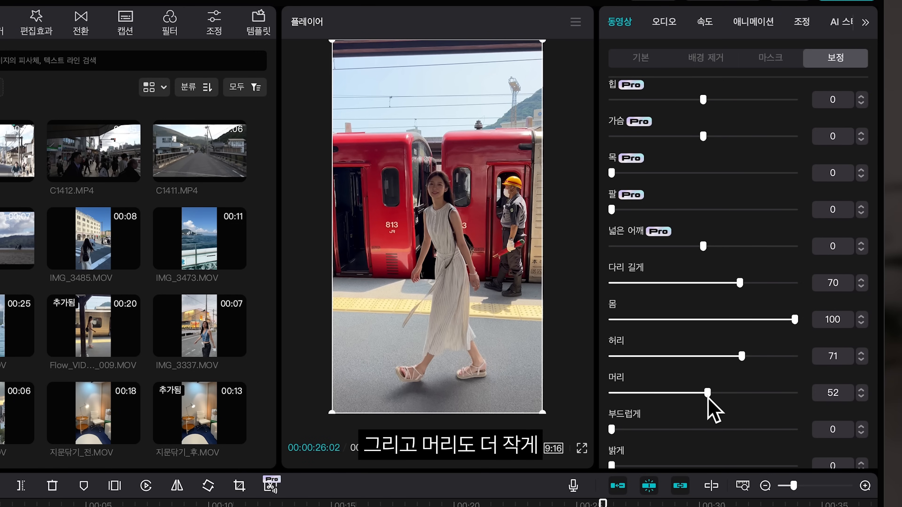
left_click(263, 501)
left_click(581, 448)
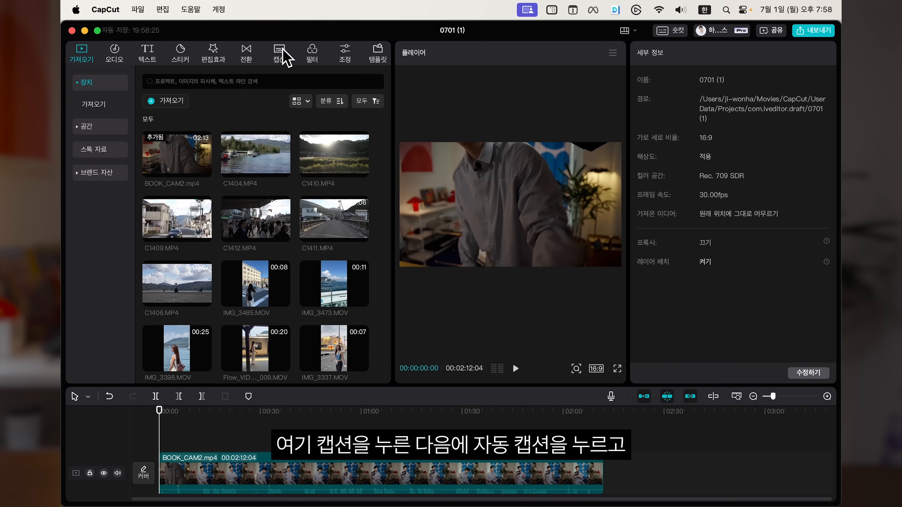
left_click(283, 51)
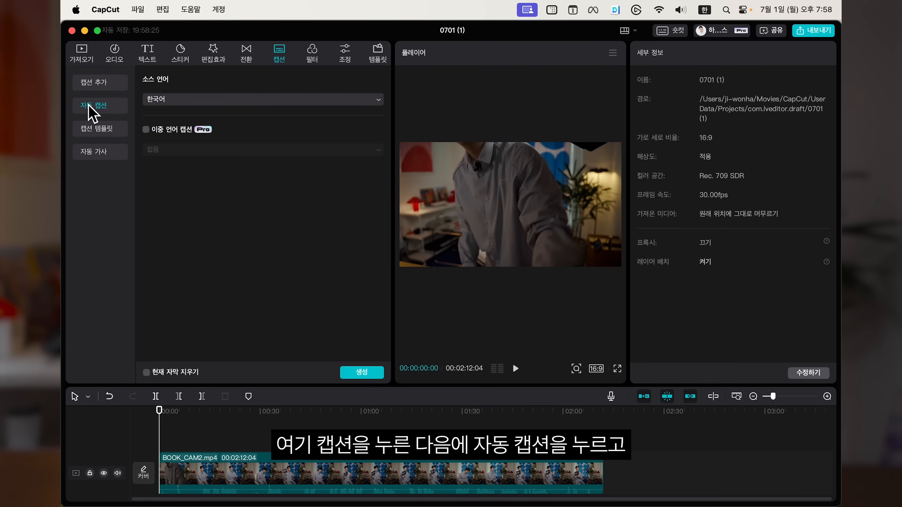
Step: Generate automatic captions for the talking-head video with Korean as the source language
left_click(166, 101)
left_click(179, 99)
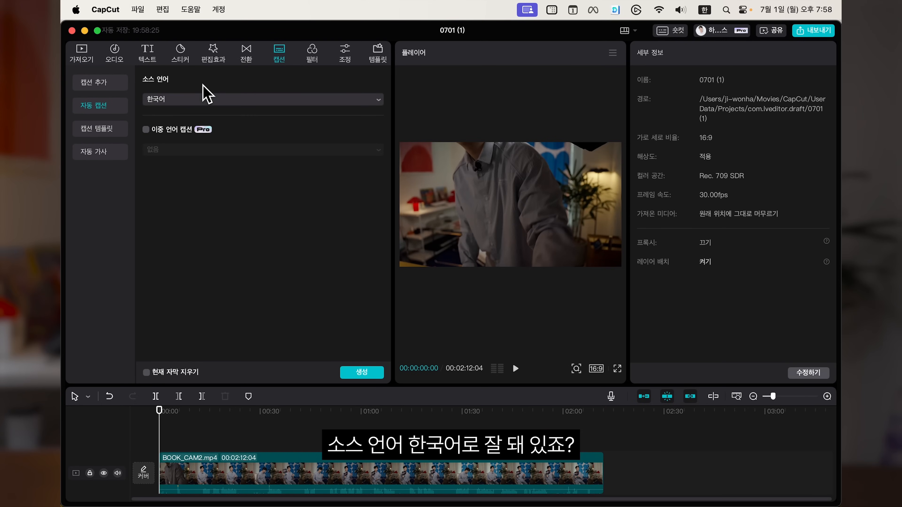
left_click(363, 373)
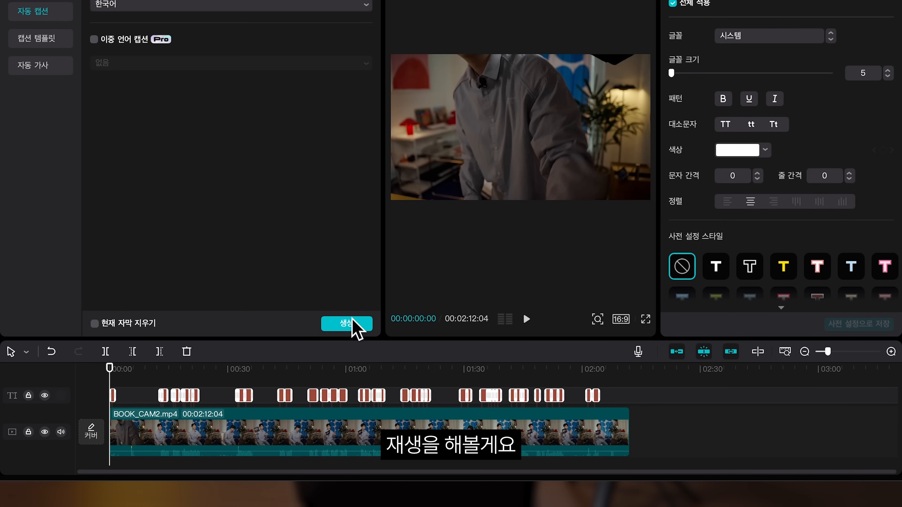
left_click(159, 387)
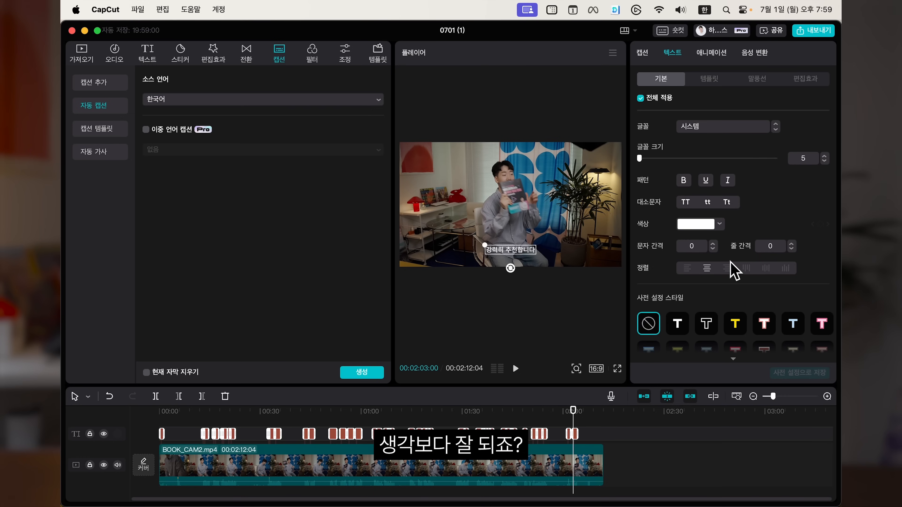
Step: Select the generated captions and set the font size to 8 with apply-to-all enabled
scroll(816, 231, "down", 5)
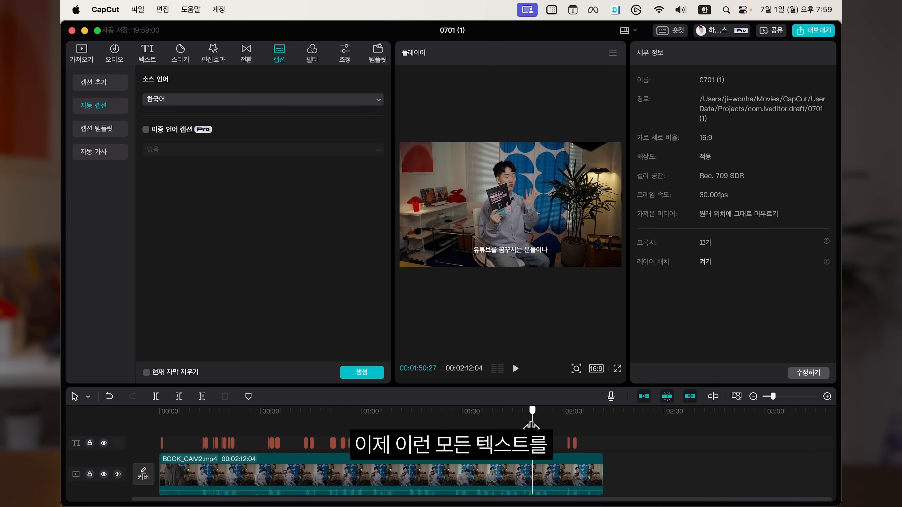
left_click(535, 443)
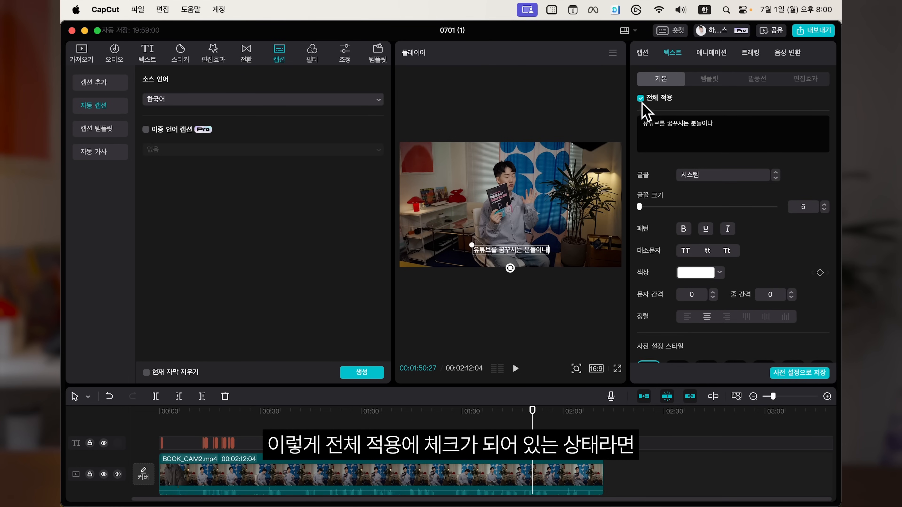
left_click_drag(640, 207, 640, 207)
Step: Browse the caption font list, then apply the yellow-background preset style to all captions
left_click(703, 177)
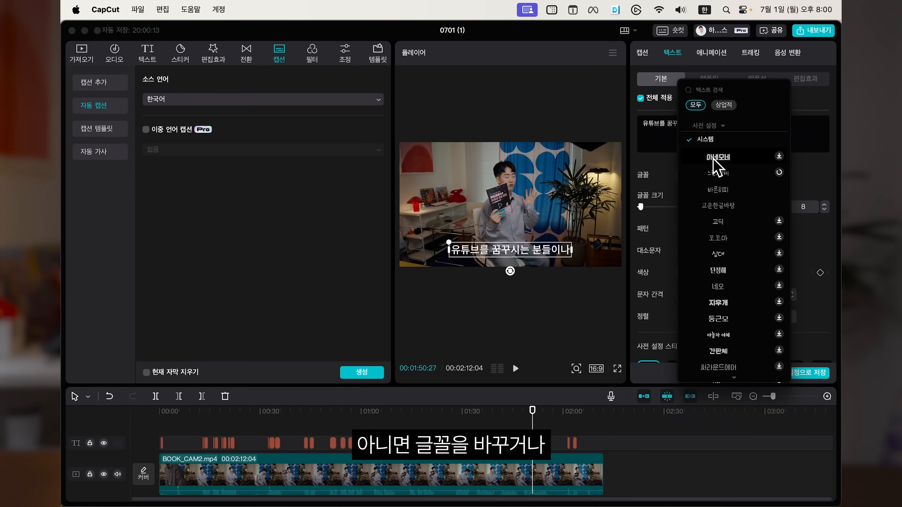
scroll(721, 227, "down", 10)
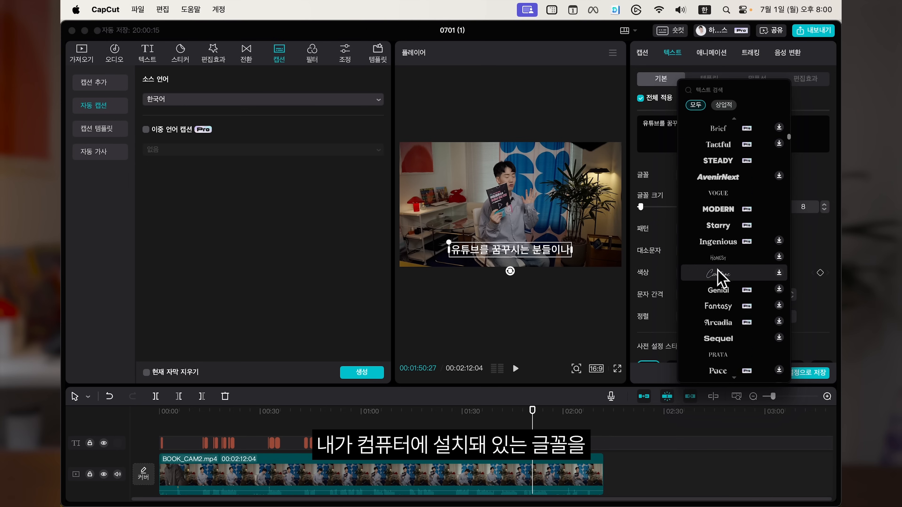
scroll(719, 278, "down", 15)
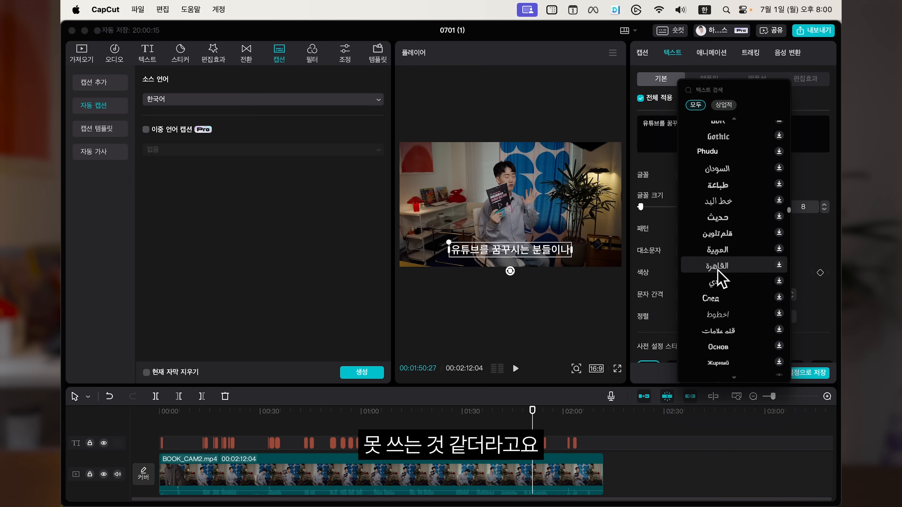
scroll(719, 277, "down", 15)
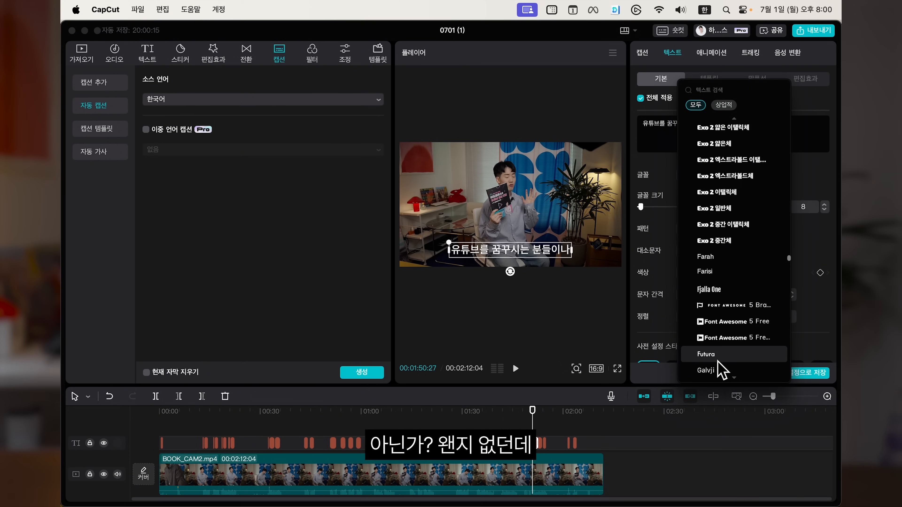
scroll(720, 370, "down", 15)
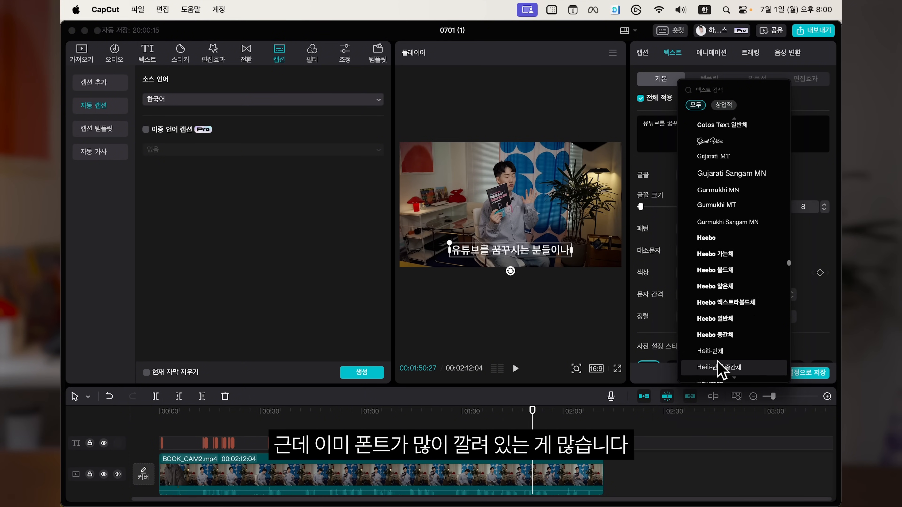
scroll(719, 370, "down", 3)
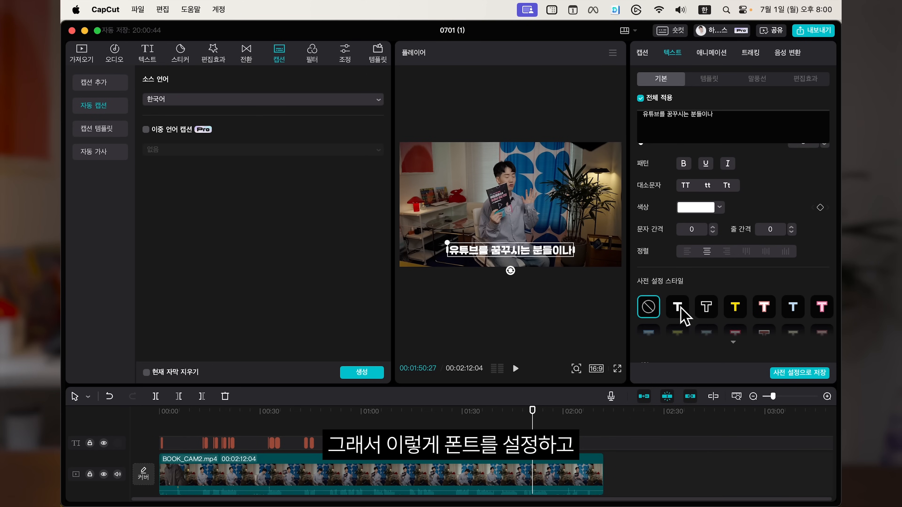
scroll(708, 302, "down", 2)
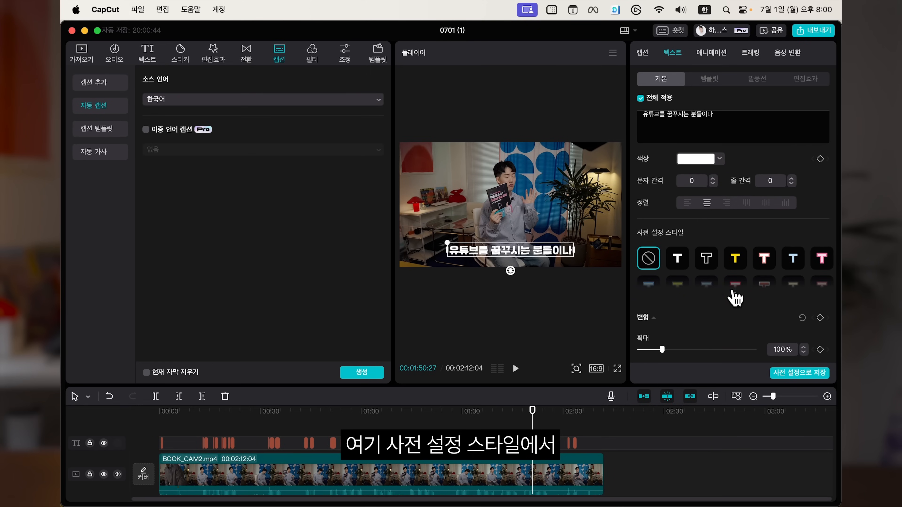
left_click(706, 316)
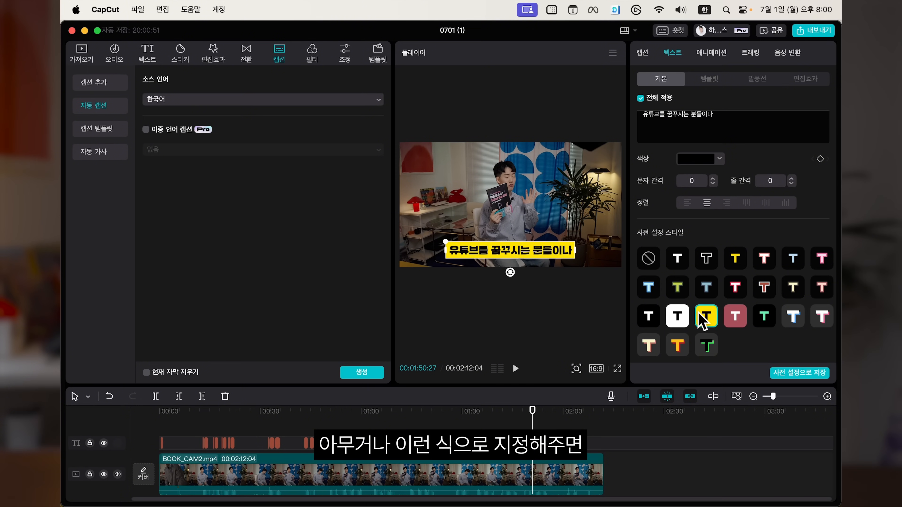
left_click(734, 316)
left_click(736, 287)
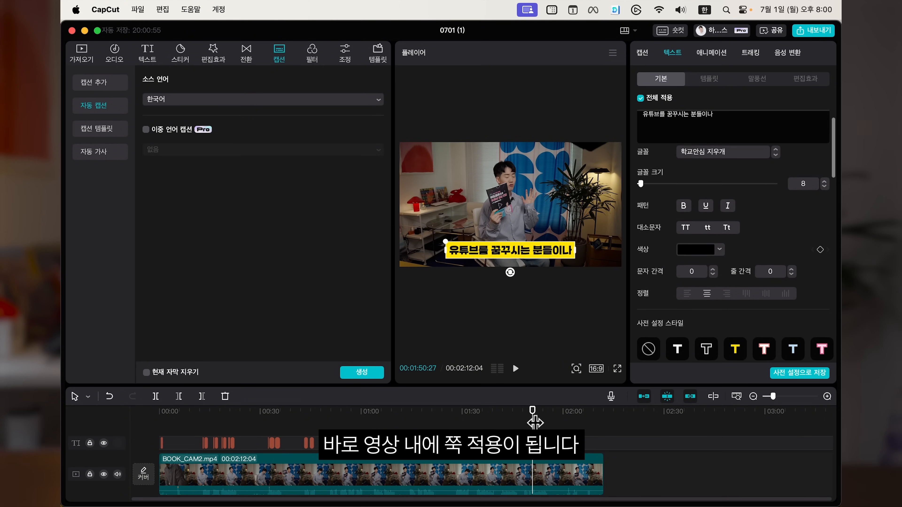
Step: Add a custom adjustment layer to the timeline, stretching it over the final four travel clips to their end
left_click_drag(565, 411, 202, 387)
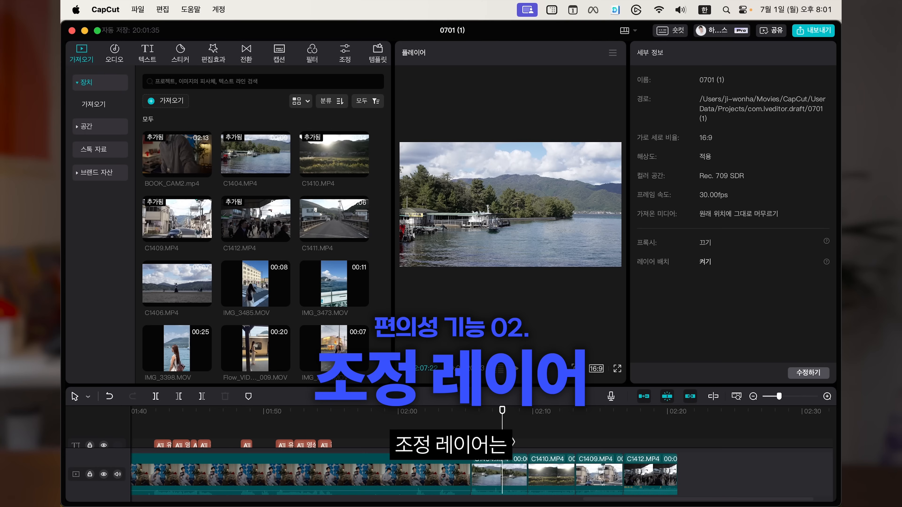
left_click(499, 476)
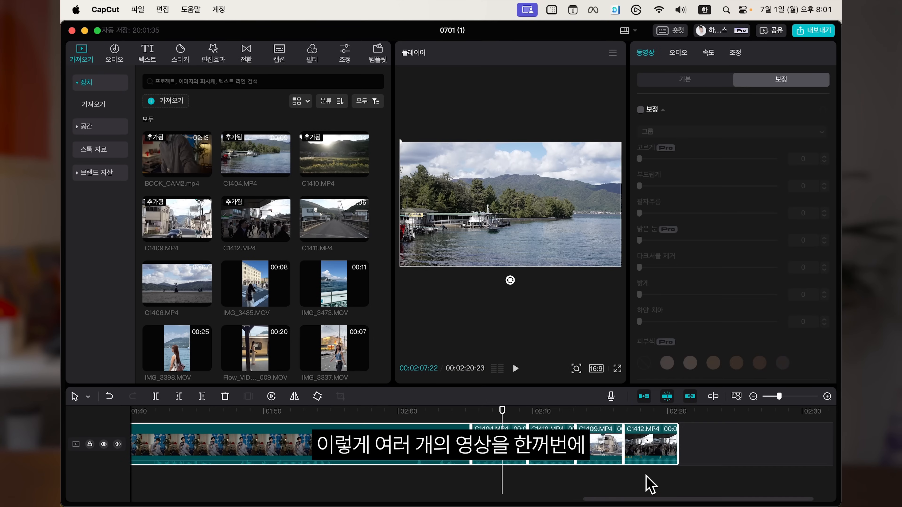
left_click(646, 476)
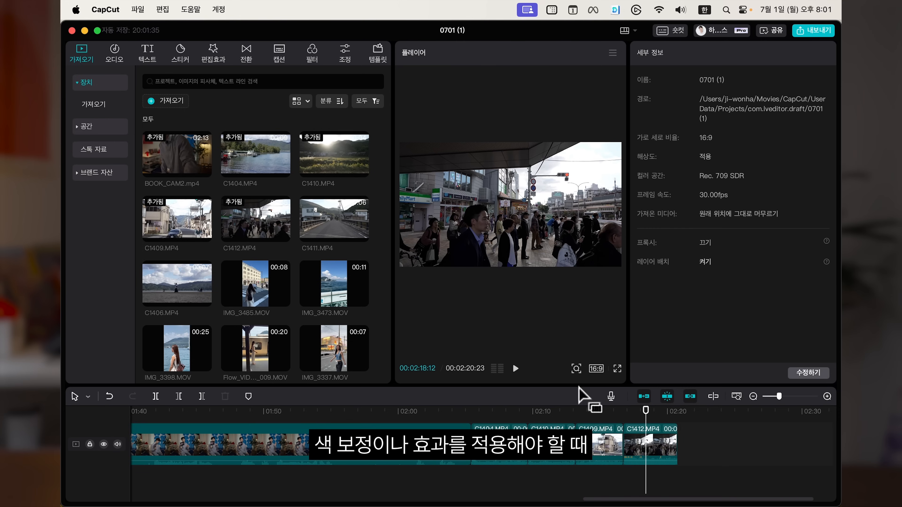
left_click_drag(576, 388, 576, 309)
left_click(490, 420)
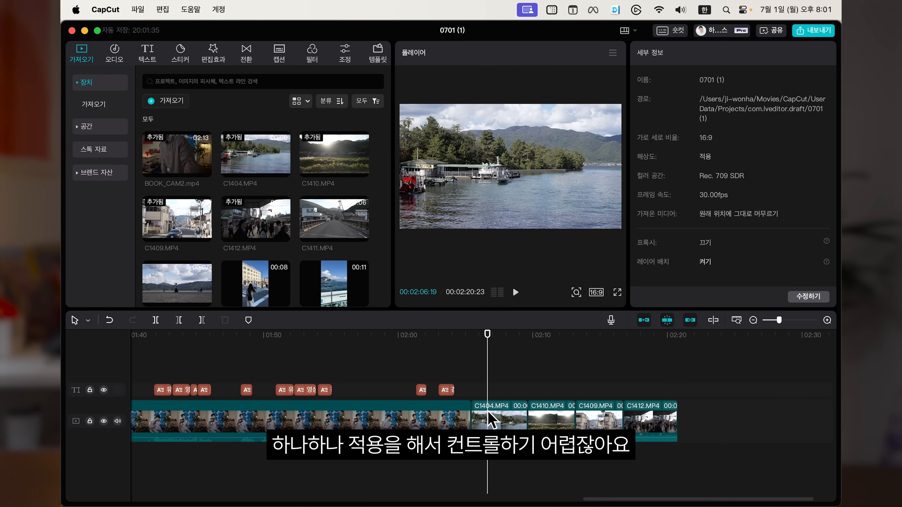
left_click(632, 419)
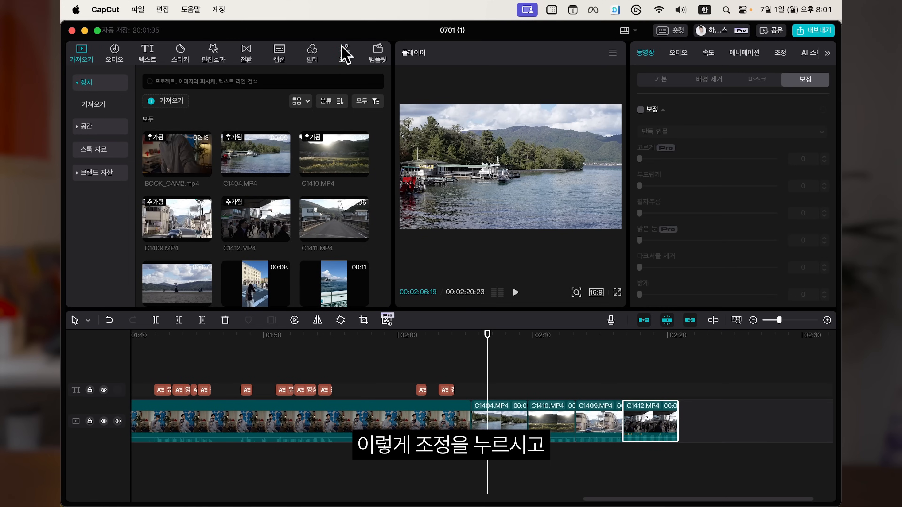
left_click(345, 52)
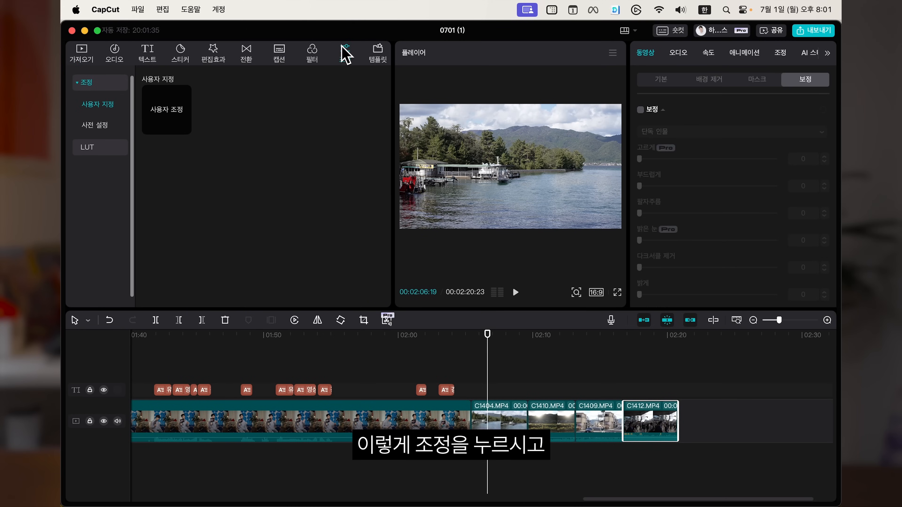
left_click(159, 121)
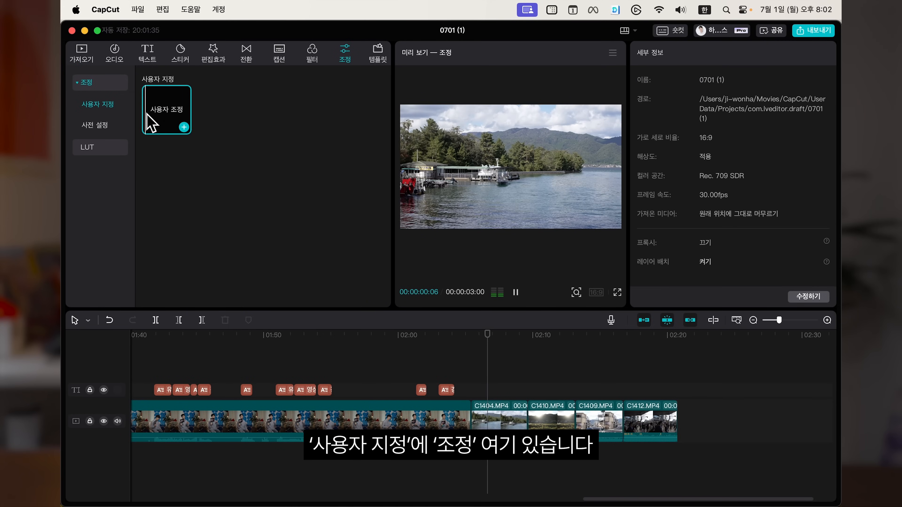
left_click_drag(158, 123, 677, 407)
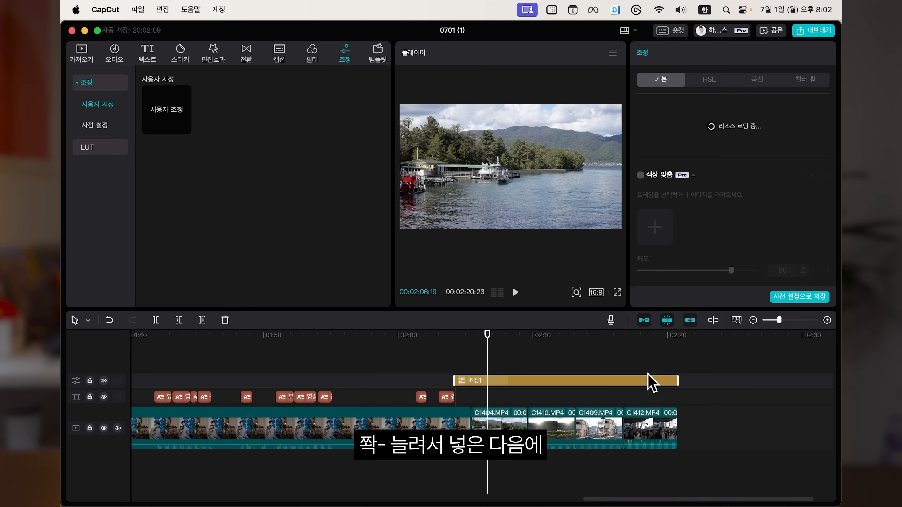
left_click(523, 359)
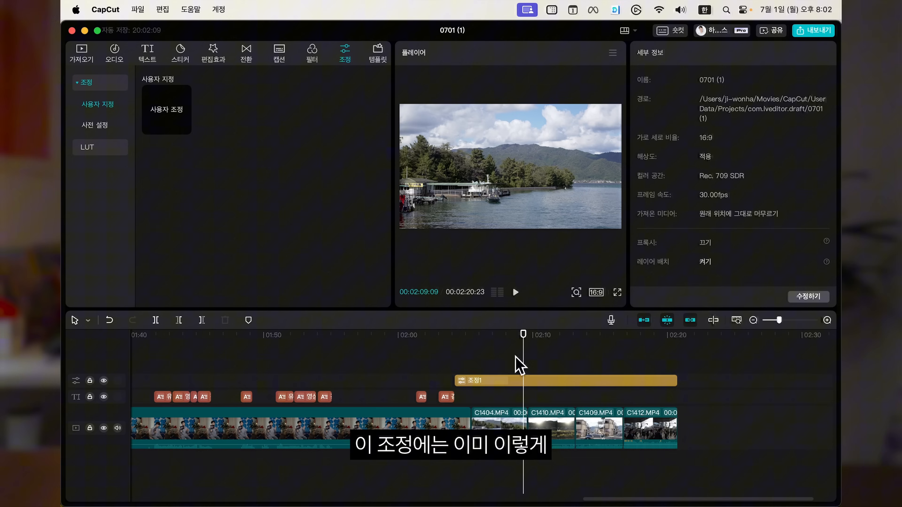
Step: Open the adjustment layer's settings and look through the LUT name options
left_click(484, 381)
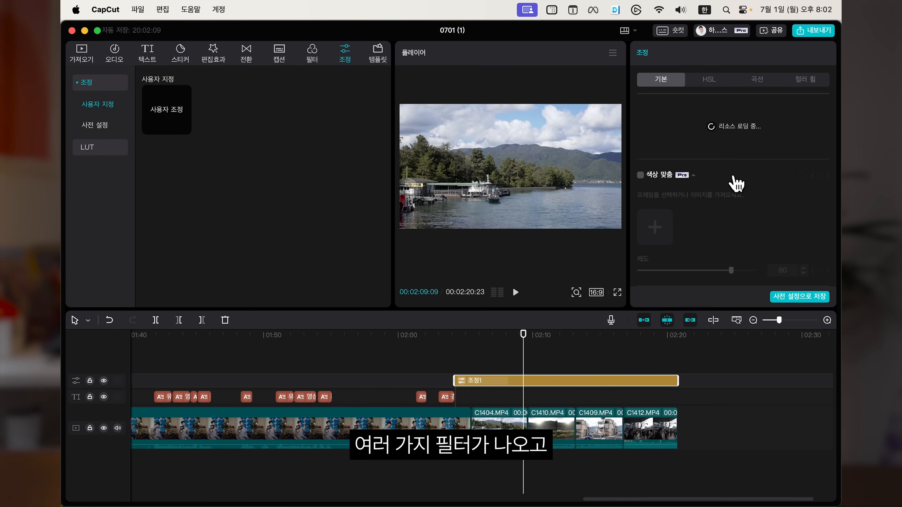
scroll(735, 181, "down", 5)
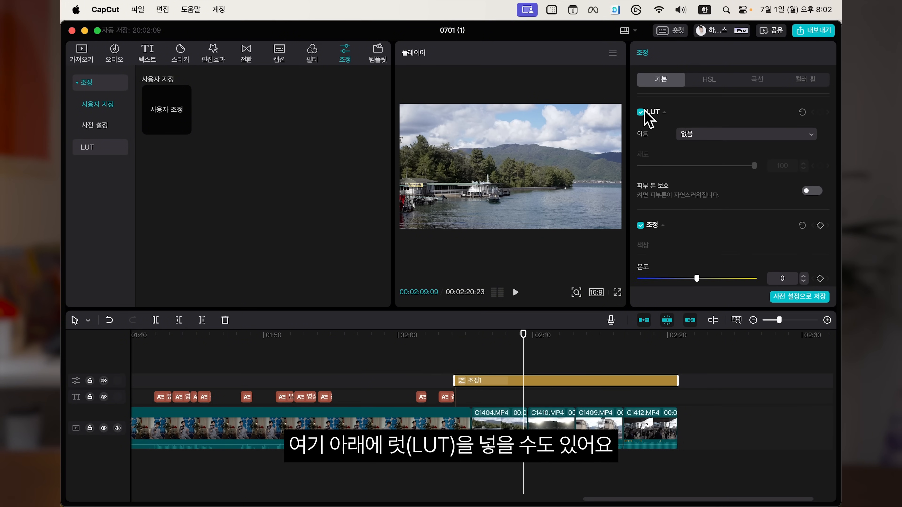
left_click(711, 135)
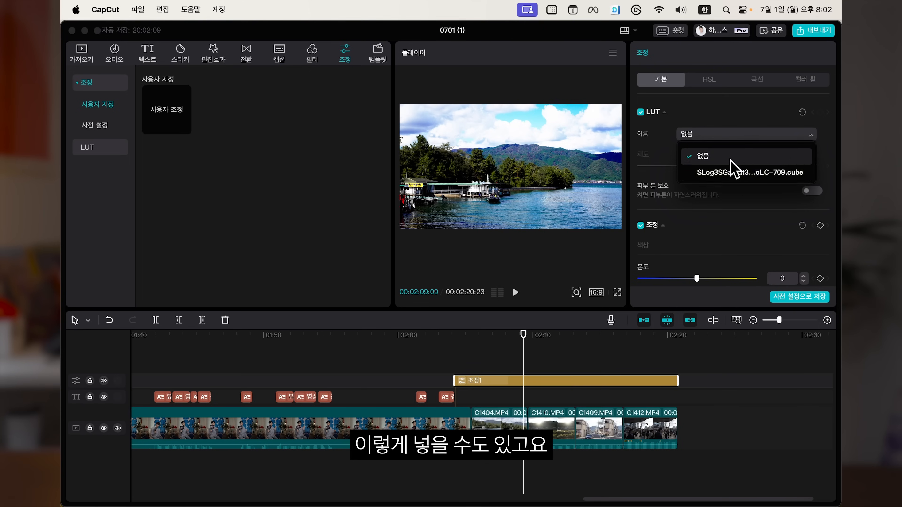
left_click(727, 131)
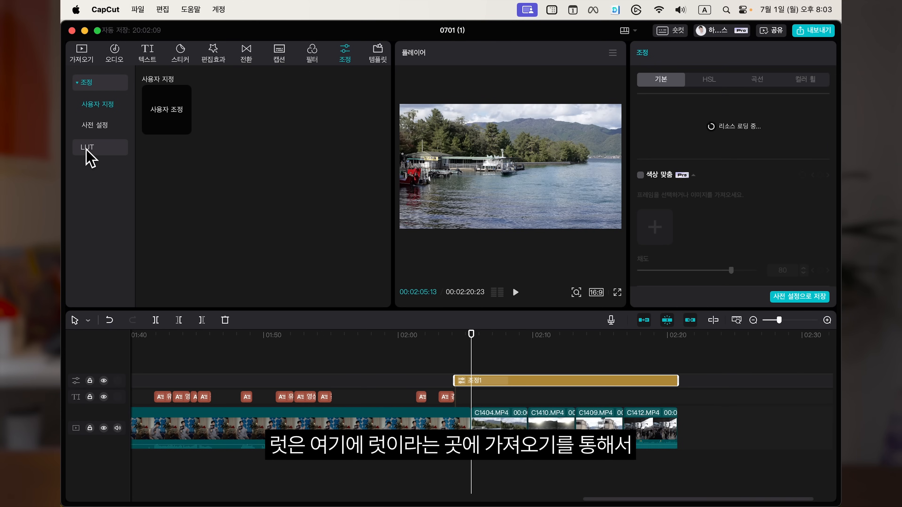
Step: Open the LUT import file dialog from the LUT category and close it again
left_click(87, 149)
left_click(161, 88)
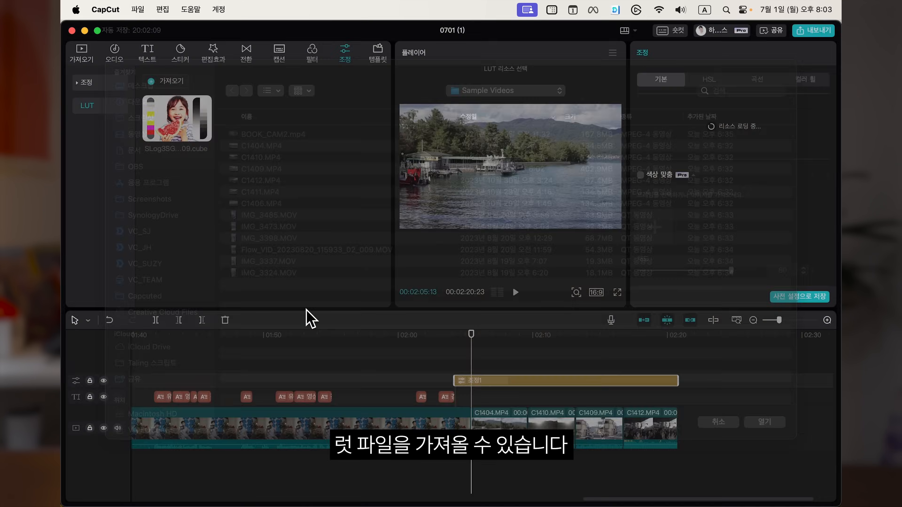
left_click(512, 336)
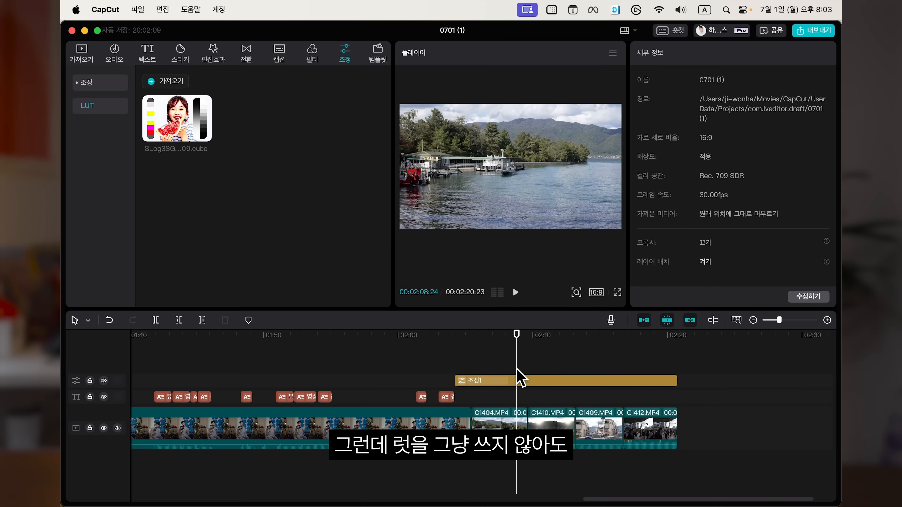
Step: Add the 샴페인 축제 filter on a track above the adjustment layer, aligning it with the adjustment clip's span
left_click(507, 380)
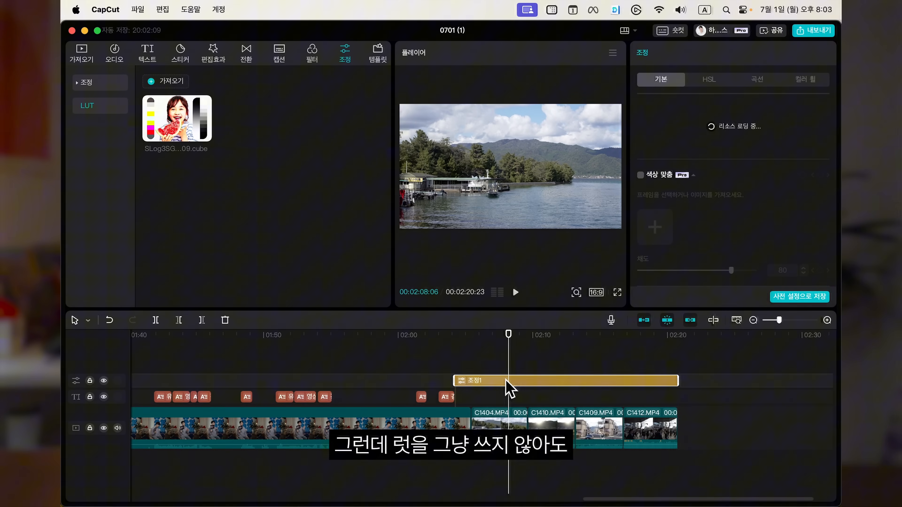
left_click(312, 53)
left_click_drag(284, 146, 678, 382)
left_click_drag(466, 363, 572, 376)
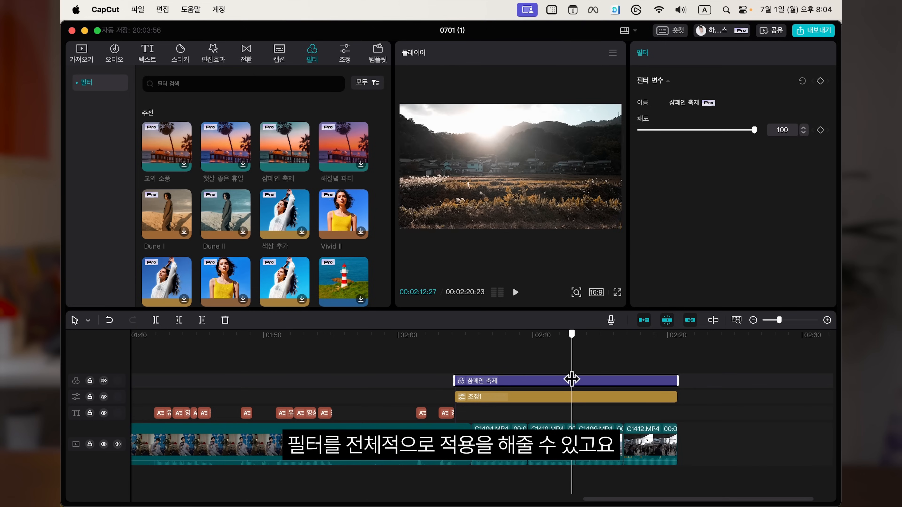
Step: Lower one of the adjustment layer's basic colour sliders and move the playhead back over the travel clips
left_click(525, 399)
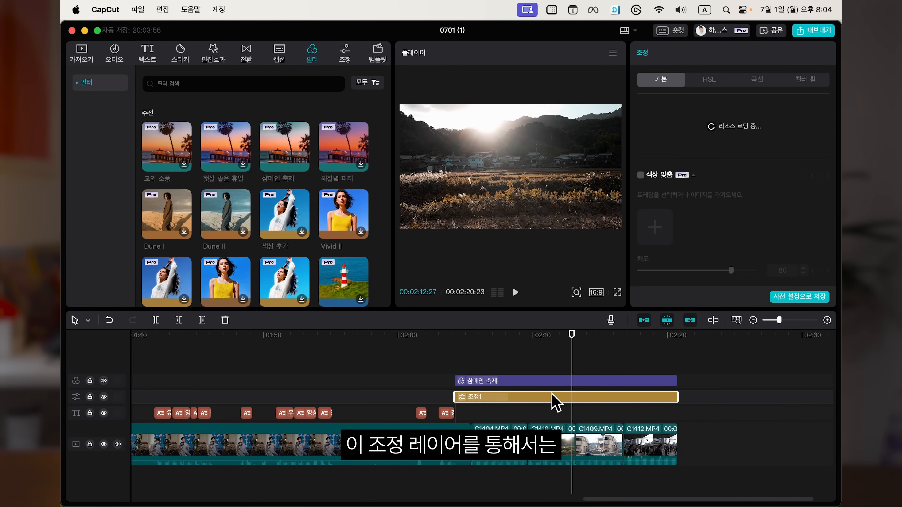
scroll(746, 149, "down", 10)
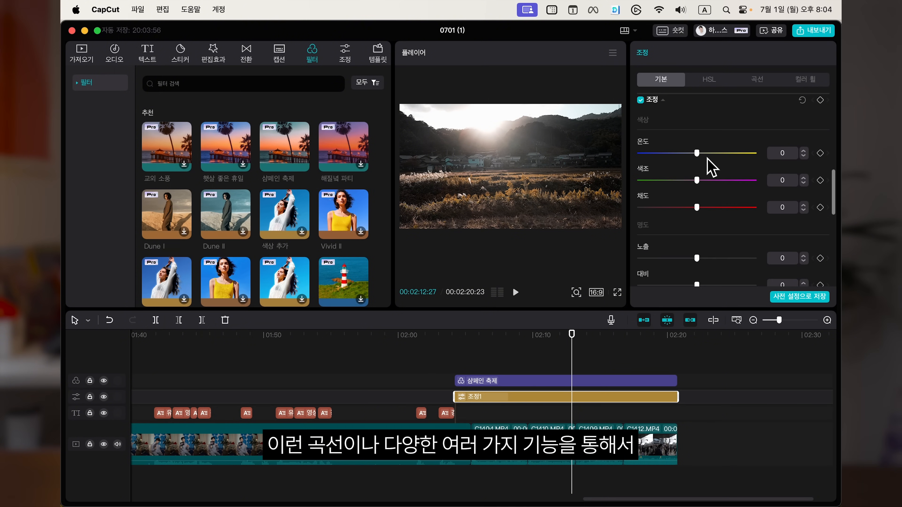
scroll(746, 117, "up", 3)
left_click_drag(697, 142, 678, 168)
scroll(700, 253, "down", 2)
scroll(703, 258, "down", 2)
left_click_drag(458, 336, 486, 336)
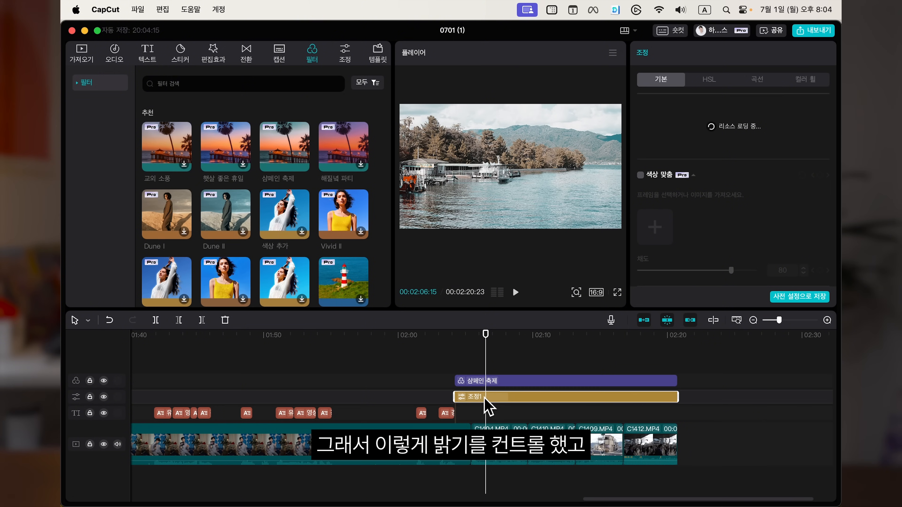
Step: Toggle the adjustment track's visibility on and off to compare the result
left_click(103, 397)
left_click(104, 397)
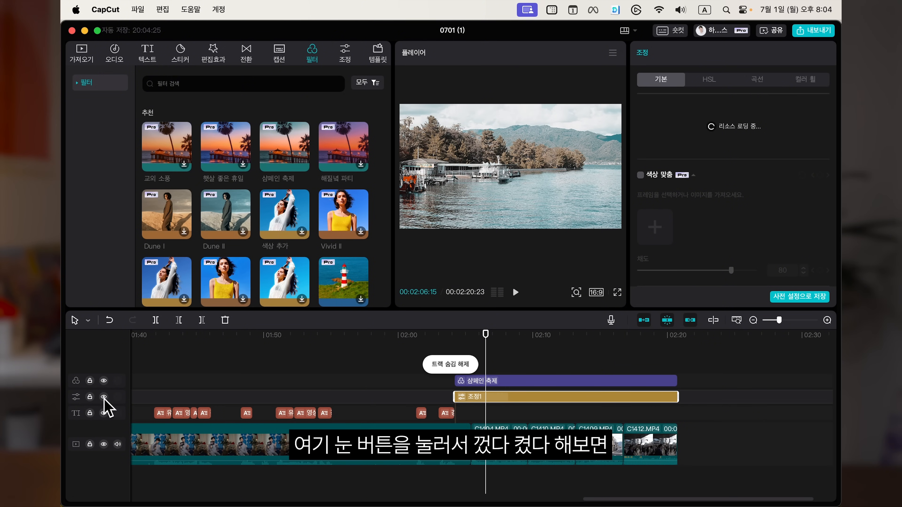
left_click(104, 397)
left_click(104, 397)
left_click(103, 397)
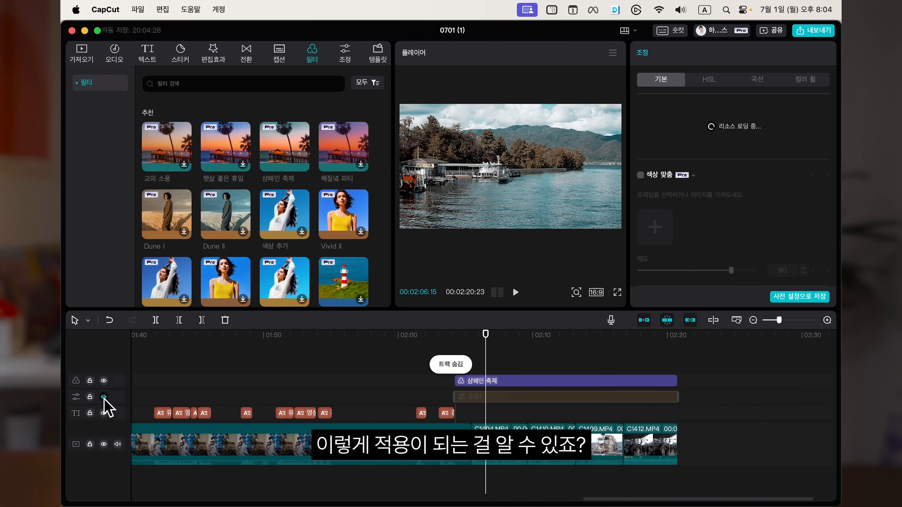
left_click(104, 397)
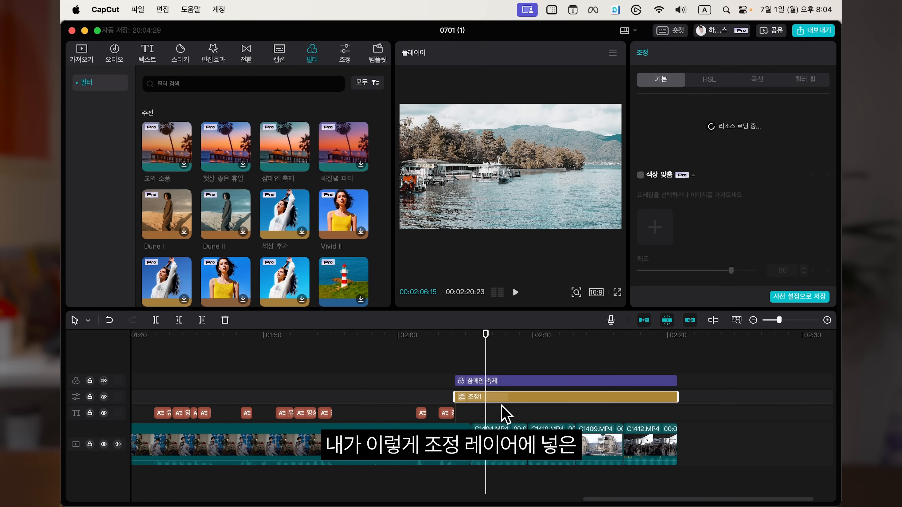
Step: Copy the attributes of the adjustment clip
right_click(503, 397)
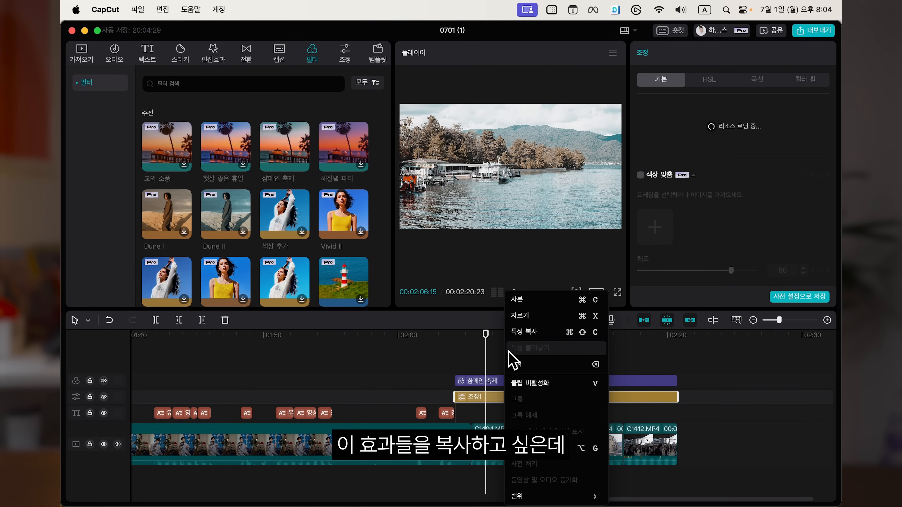
left_click(486, 374)
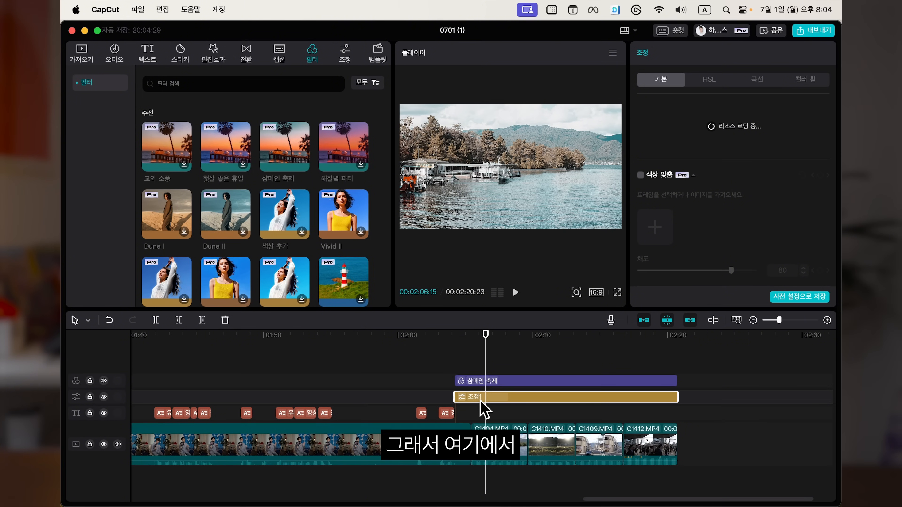
right_click(504, 396)
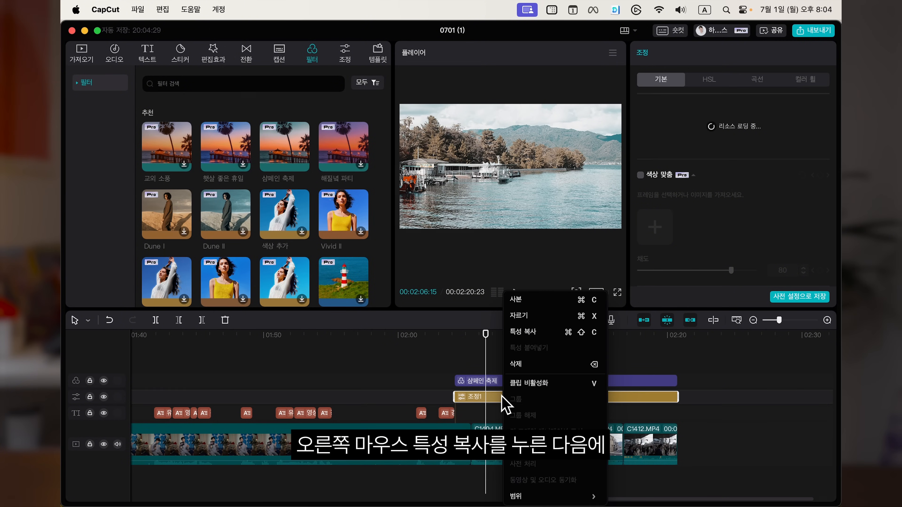
left_click(527, 338)
Step: Try to paste the copied attributes onto the talking-head video clip
left_click(227, 439)
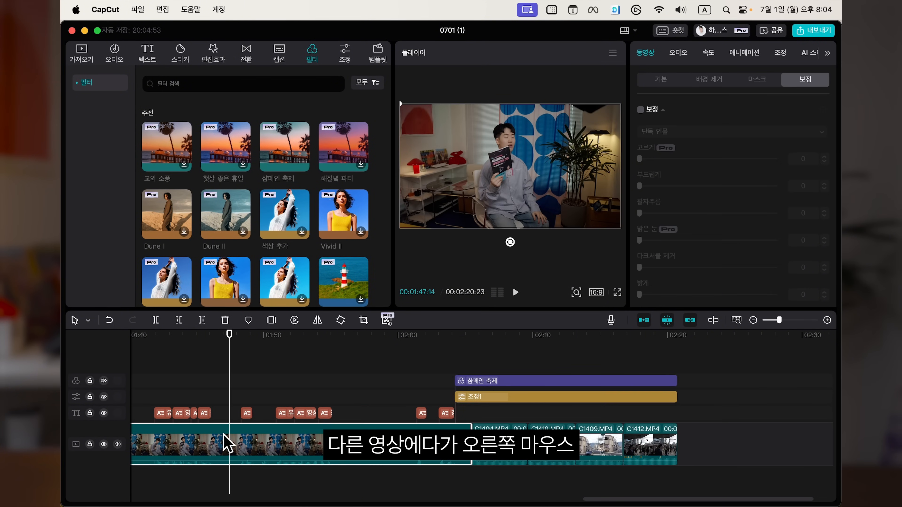
scroll(373, 444, "left", 10)
right_click(373, 464)
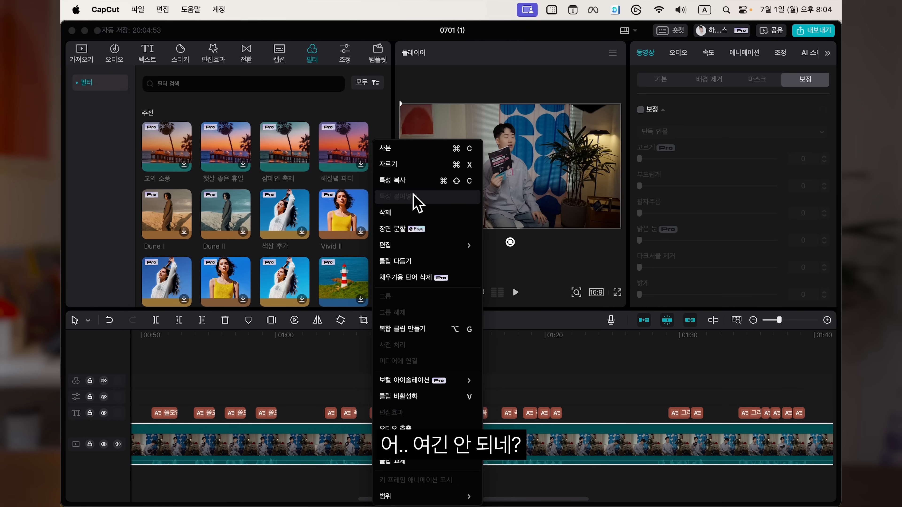
left_click(608, 415)
scroll(608, 414, "down", 8)
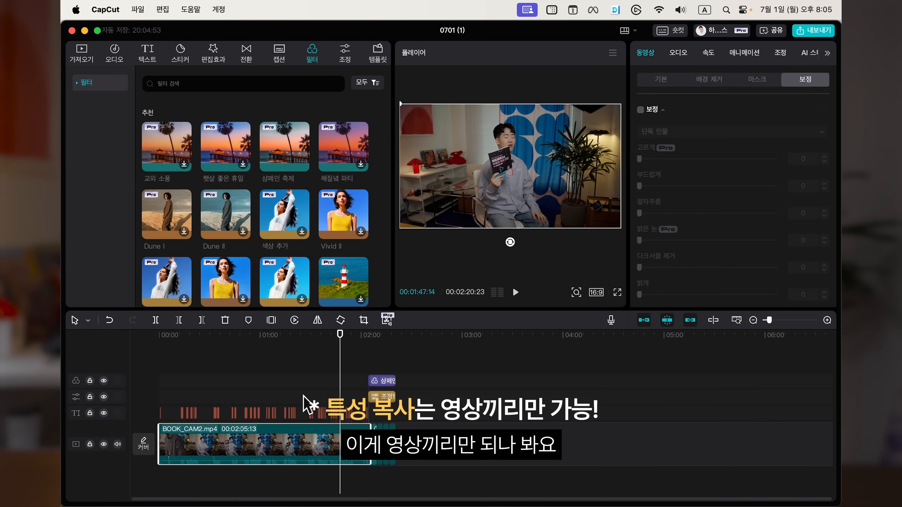
scroll(303, 396, "up", 10)
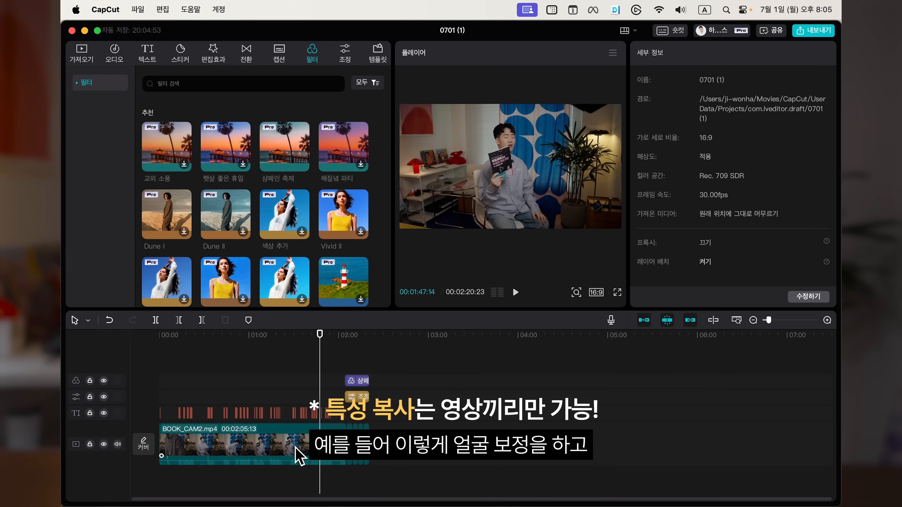
Step: Copy the attributes of the talking-head video clip
left_click(299, 452)
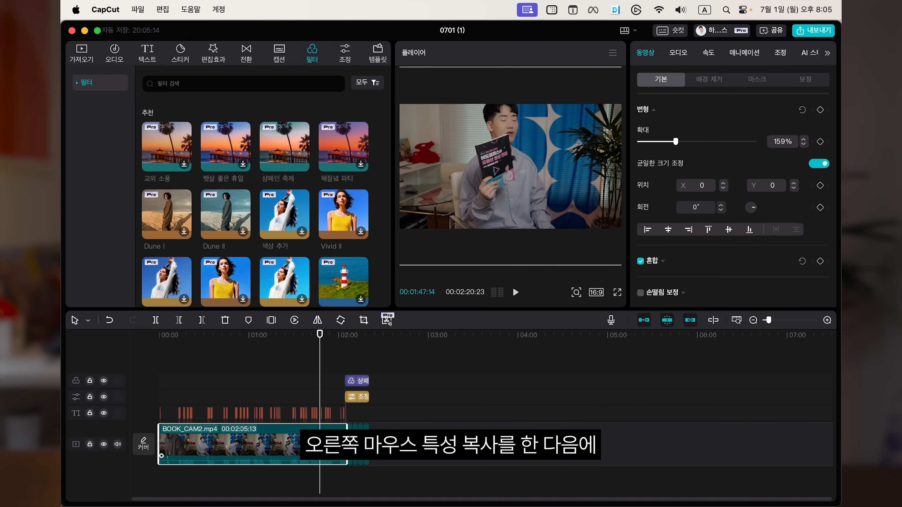
right_click(317, 441)
left_click(350, 176)
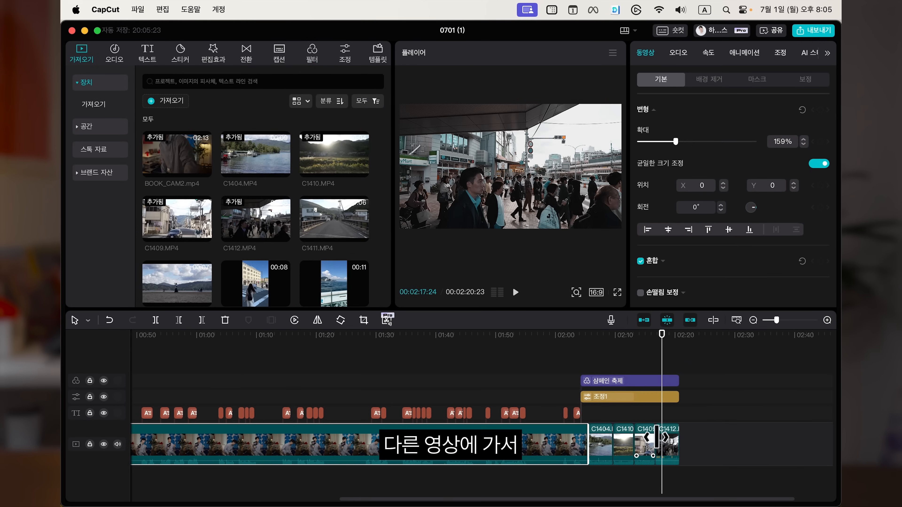
Step: Paste the copied attributes onto the last travel clip with all attribute options checked
right_click(669, 441)
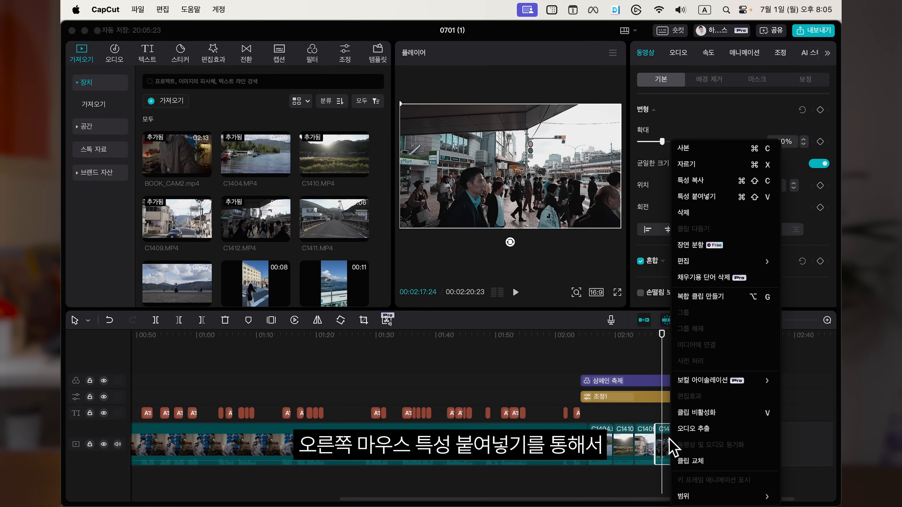
left_click(715, 194)
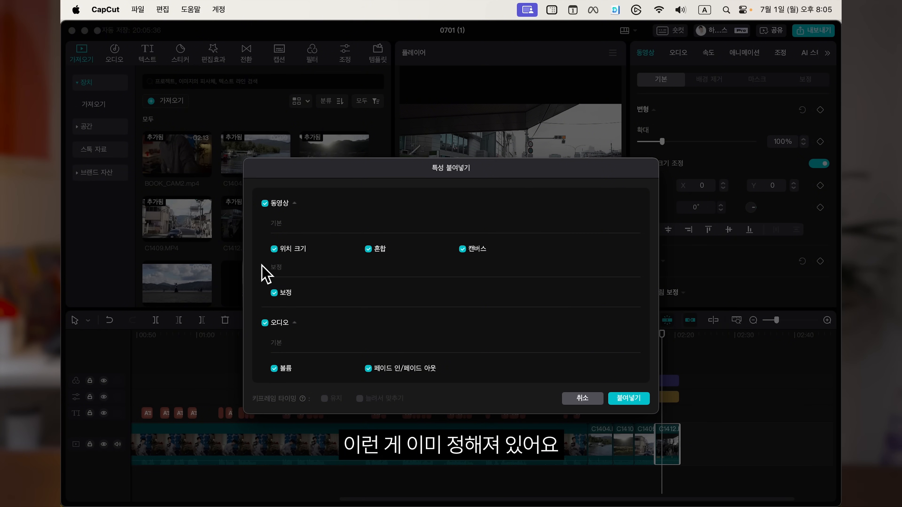
left_click(628, 398)
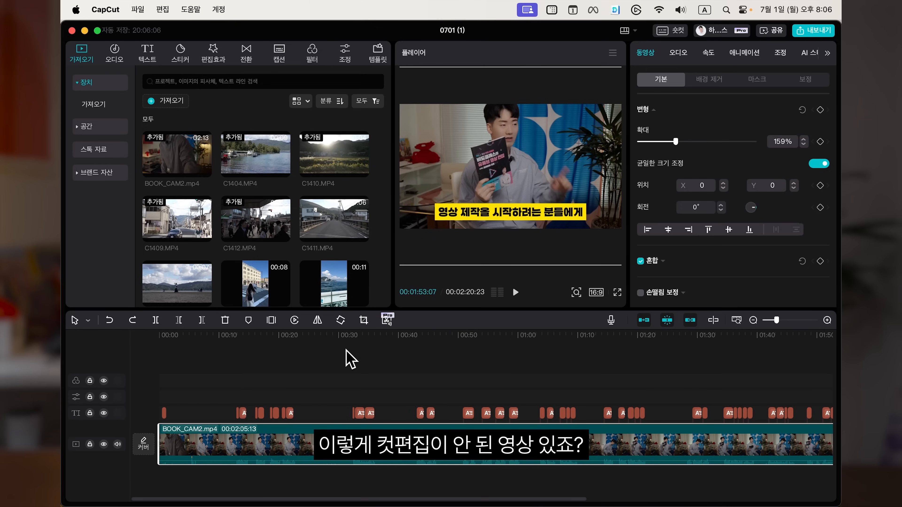
Step: Run the filler-word removal tool on the talking-head clip and review the detected items
left_click(323, 343)
left_click_drag(323, 342, 407, 365)
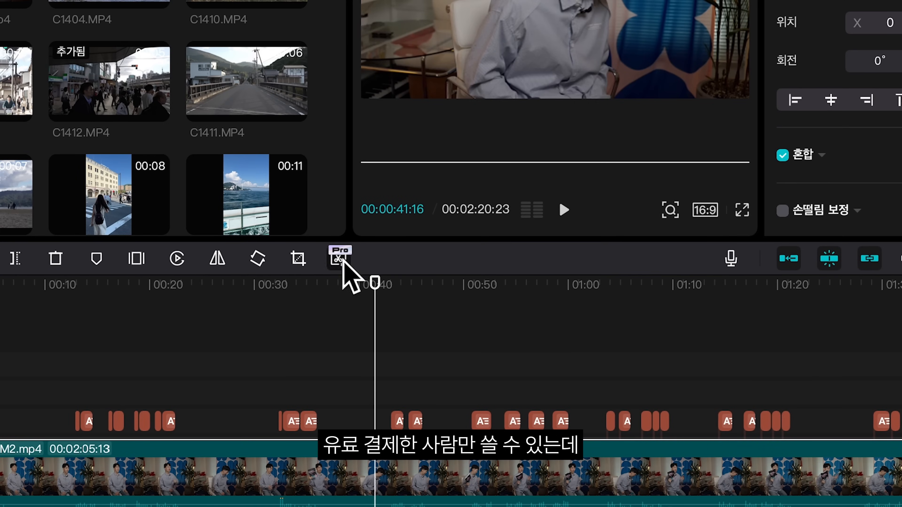
left_click(339, 260)
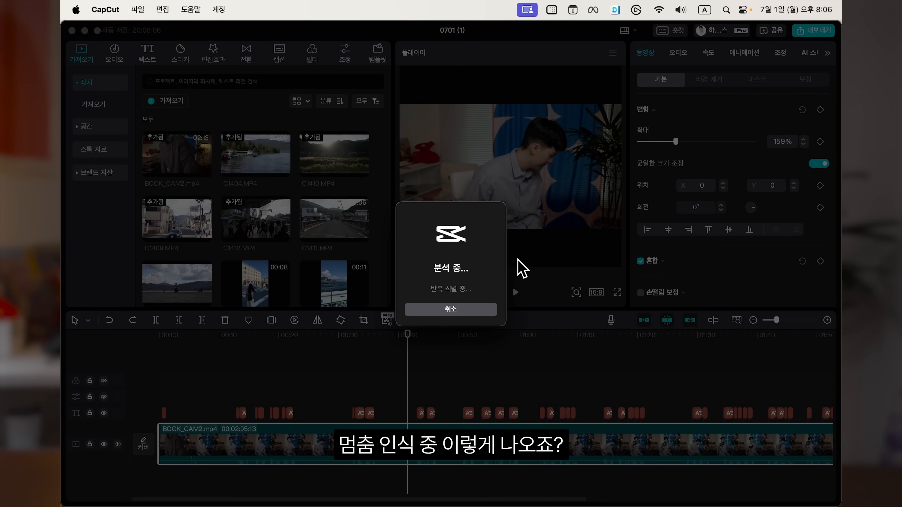
scroll(665, 246, "down", 15)
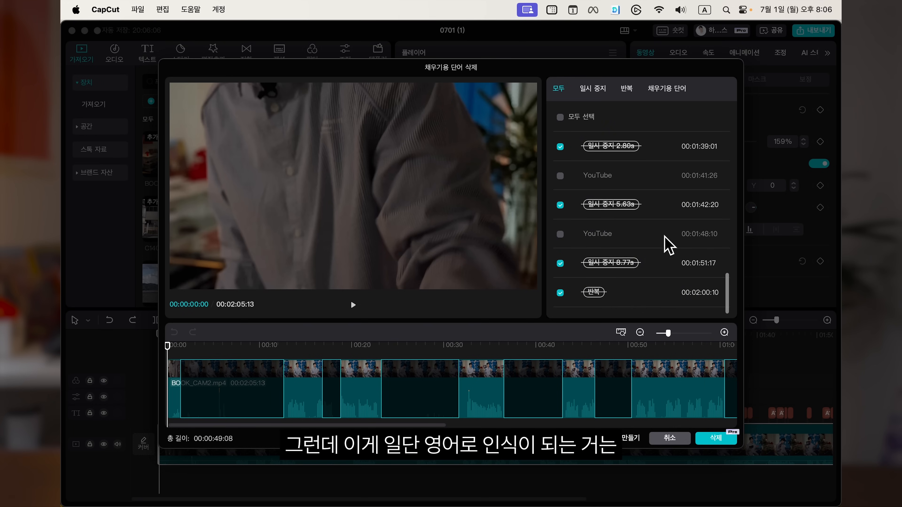
scroll(599, 174, "up", 15)
left_click_drag(168, 347, 285, 370)
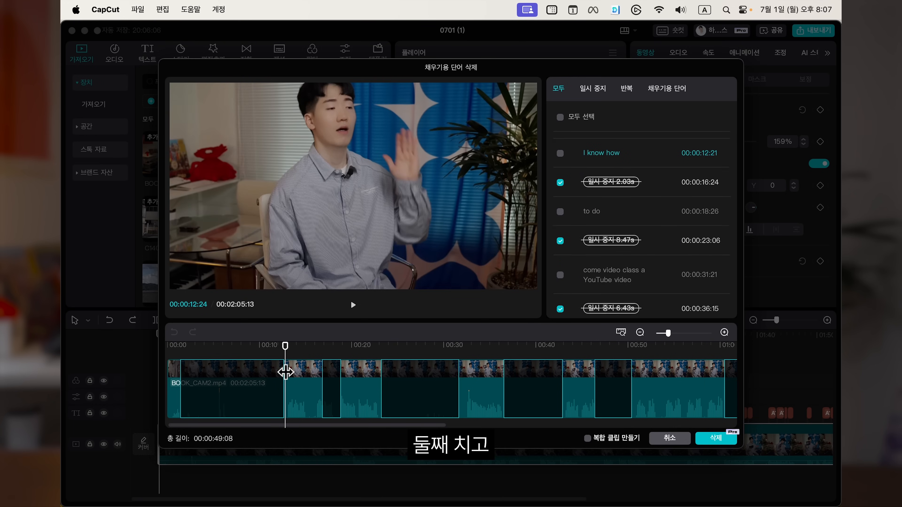
Step: Switch to the pauses category and select all detected pauses
left_click(591, 90)
left_click(560, 117)
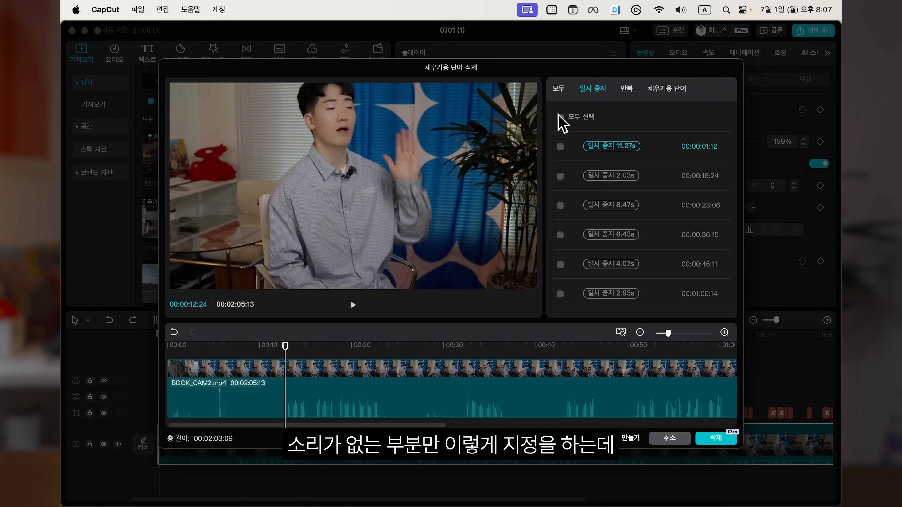
left_click(560, 117)
Step: Zoom the removal preview timeline to inspect the cut pauses, then view the filler-words category
left_click_drag(668, 333, 673, 334)
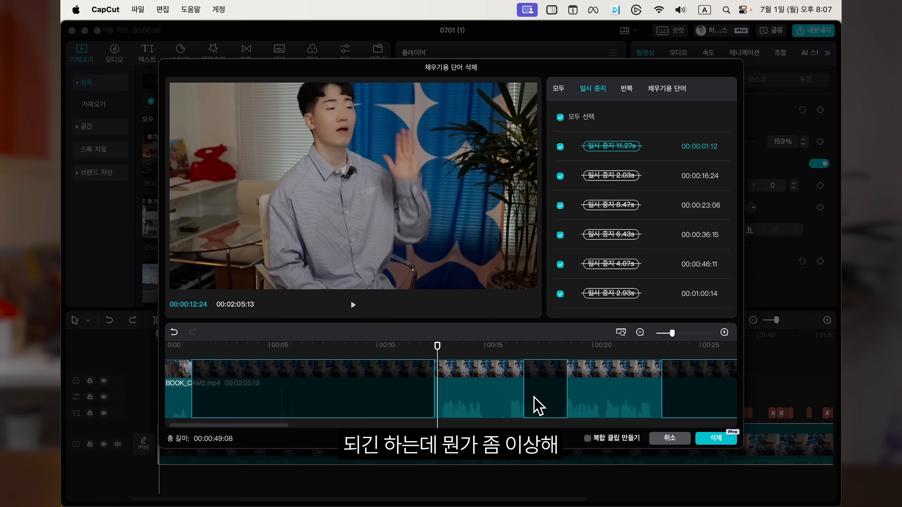
left_click(538, 405)
scroll(604, 405, "right", 5)
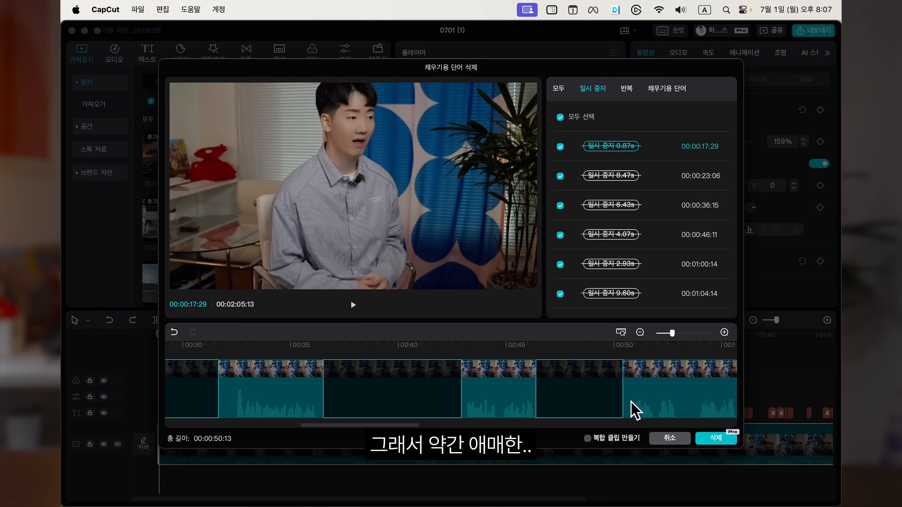
left_click(655, 93)
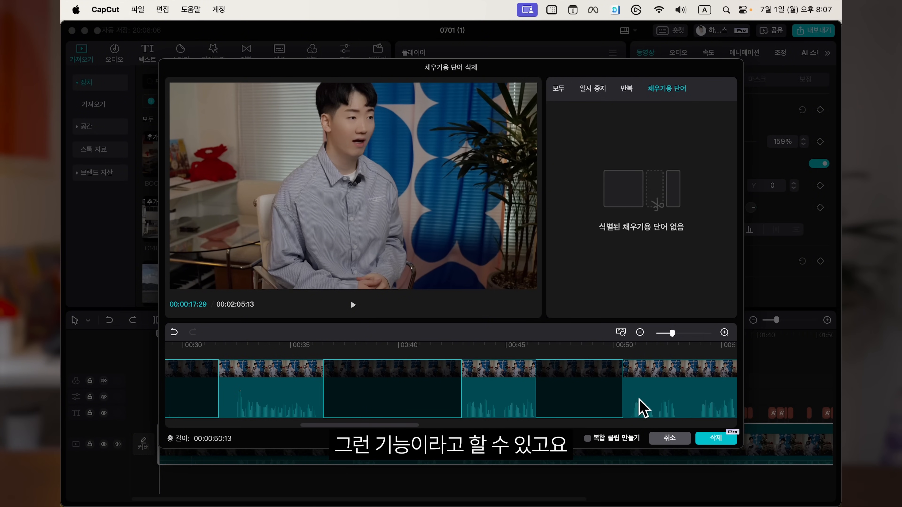
scroll(643, 405, "right", 3)
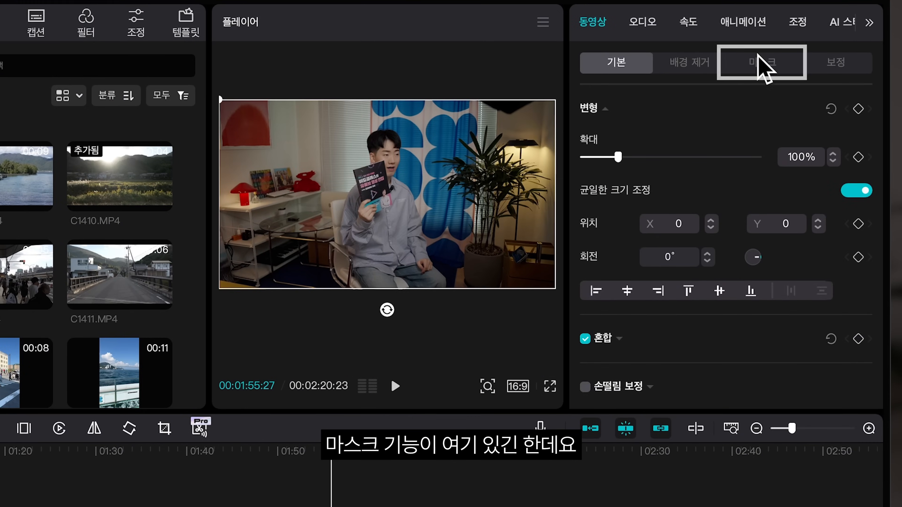
Step: Open the Mask settings of the selected video clip
left_click(757, 79)
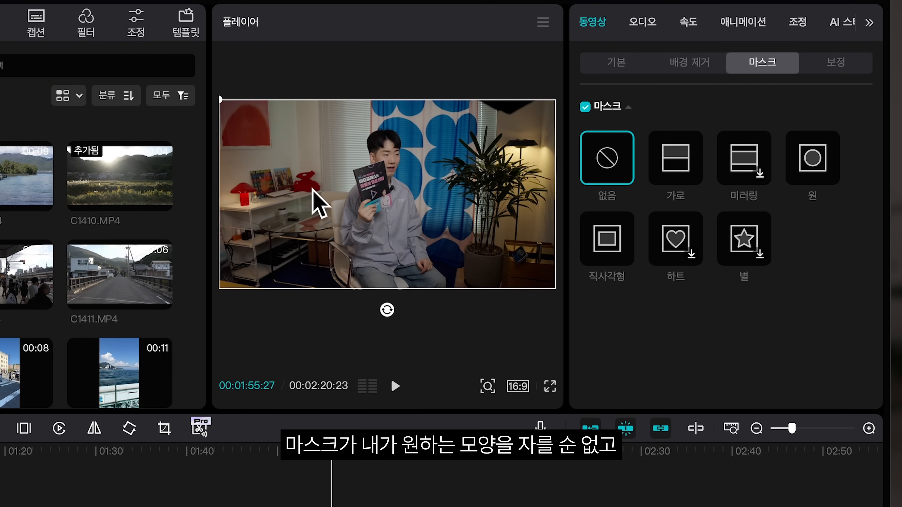
Step: Apply a horizontal mask to the talking-head clip, shift its dividing line and toggle the mask inversion
left_click(657, 175)
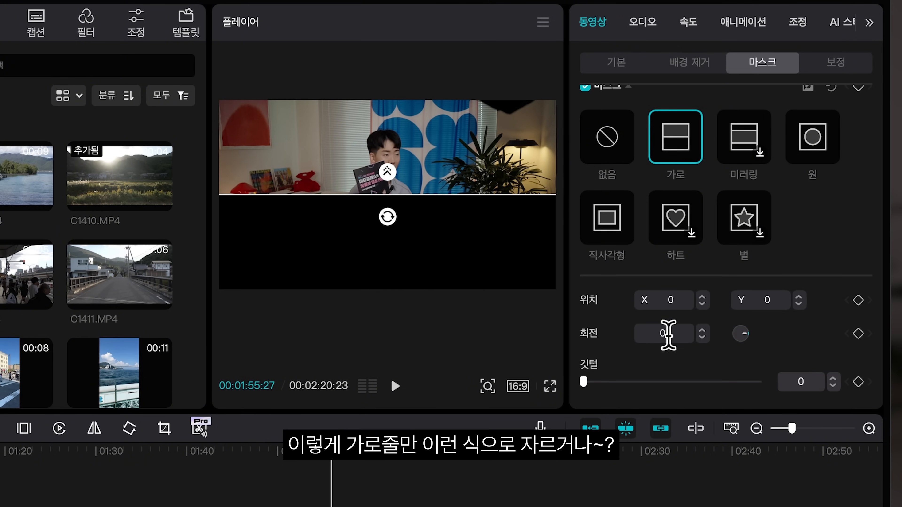
left_click_drag(425, 199, 438, 235)
left_click(810, 107)
left_click(810, 108)
left_click(809, 107)
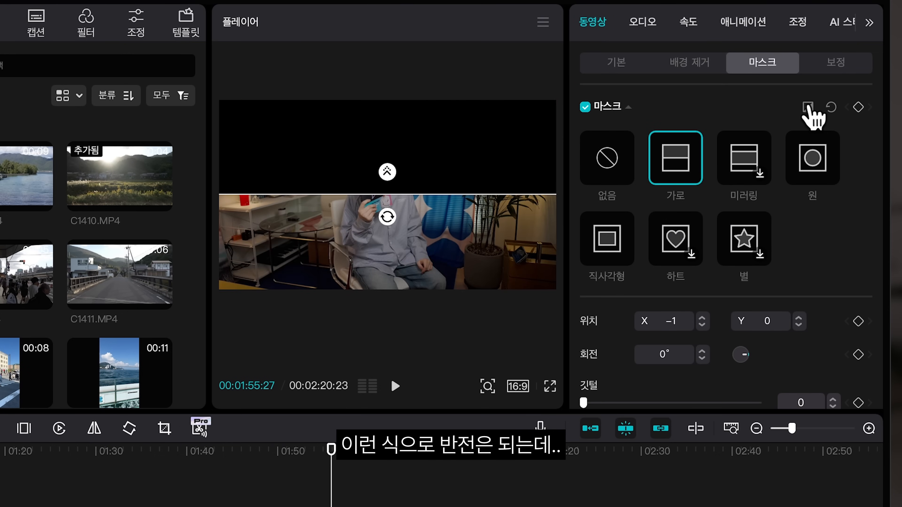
left_click(810, 107)
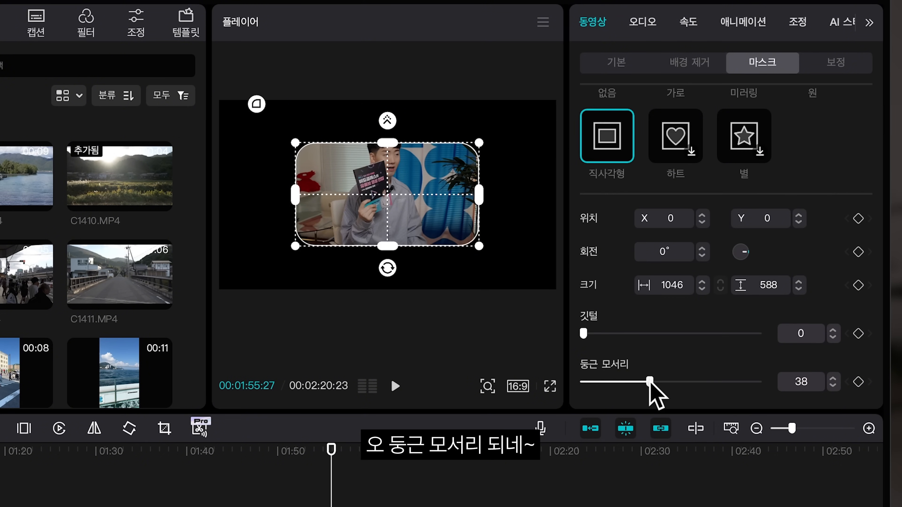
Step: Resize a rectangle mask with rounded corners of 52, then reset the mask to none
left_click_drag(651, 383, 726, 382)
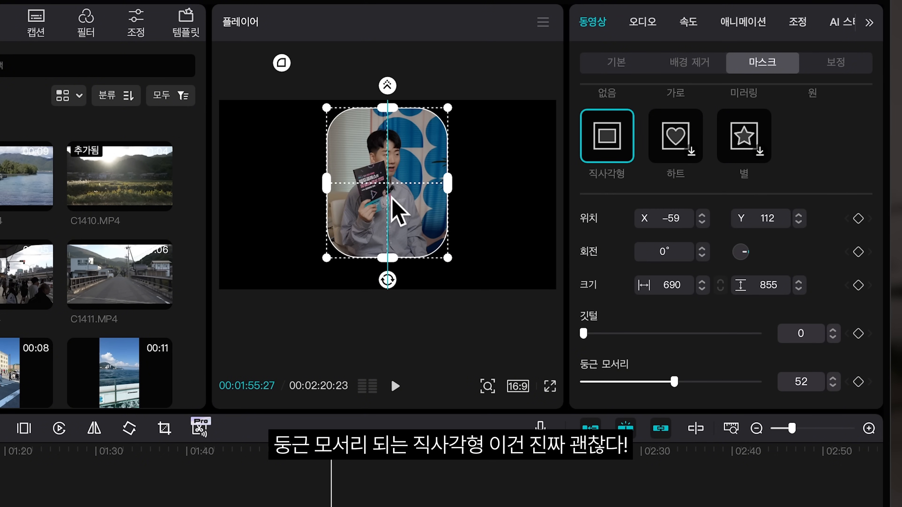
left_click_drag(391, 199, 391, 198)
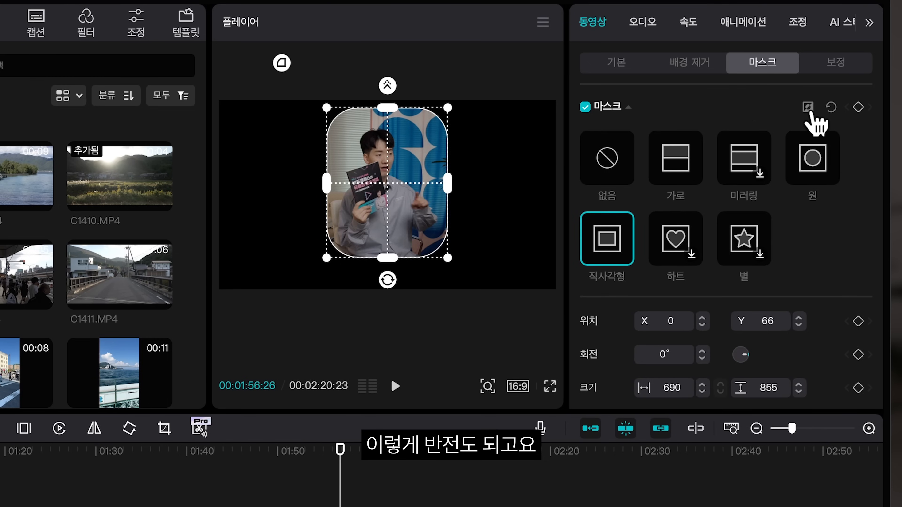
left_click(808, 107)
left_click(809, 108)
left_click(829, 108)
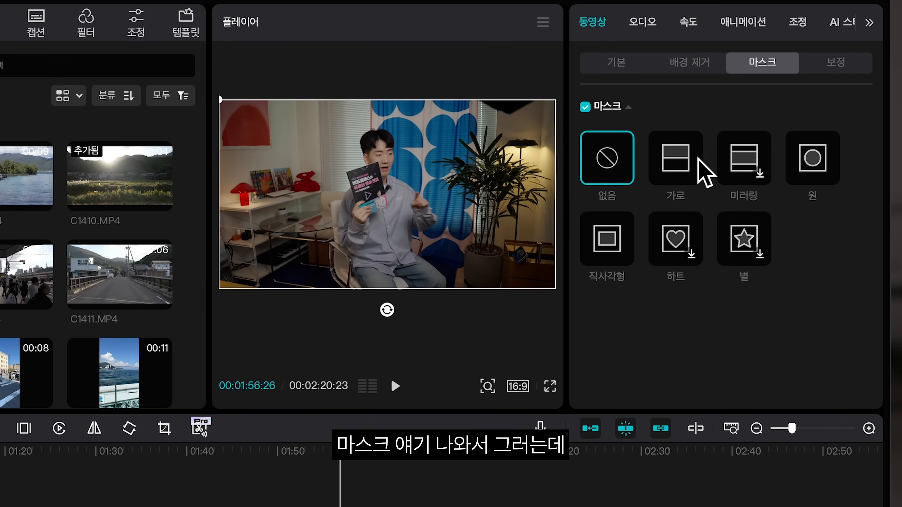
Step: Enable automatic background removal on the portrait clip of the woman and play back the cutout
left_click(680, 63)
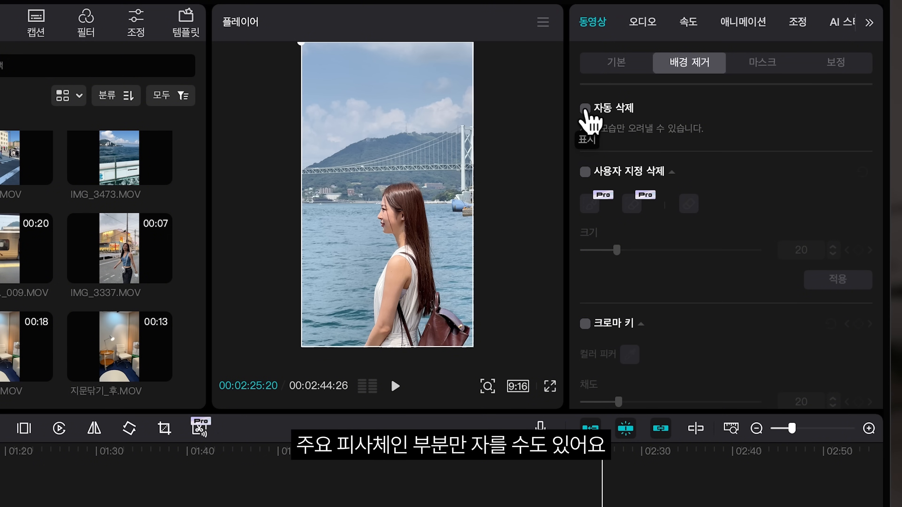
left_click(585, 109)
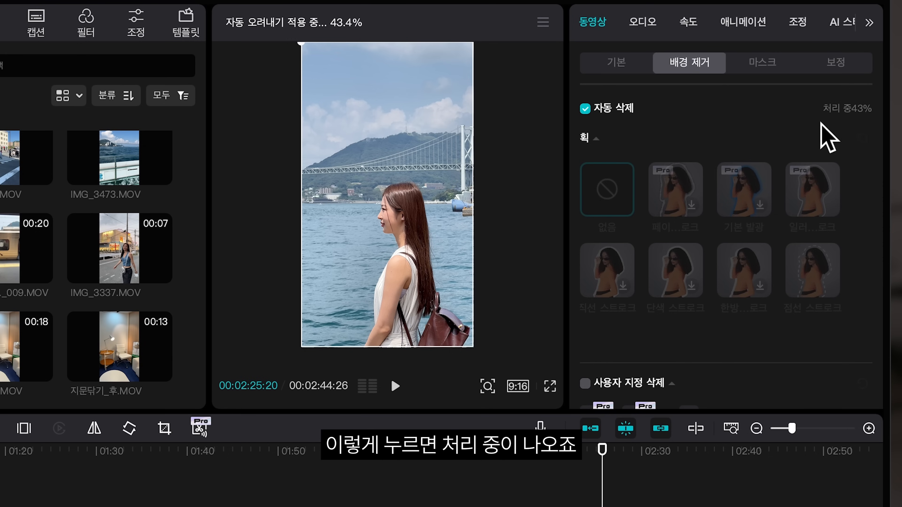
key("space")
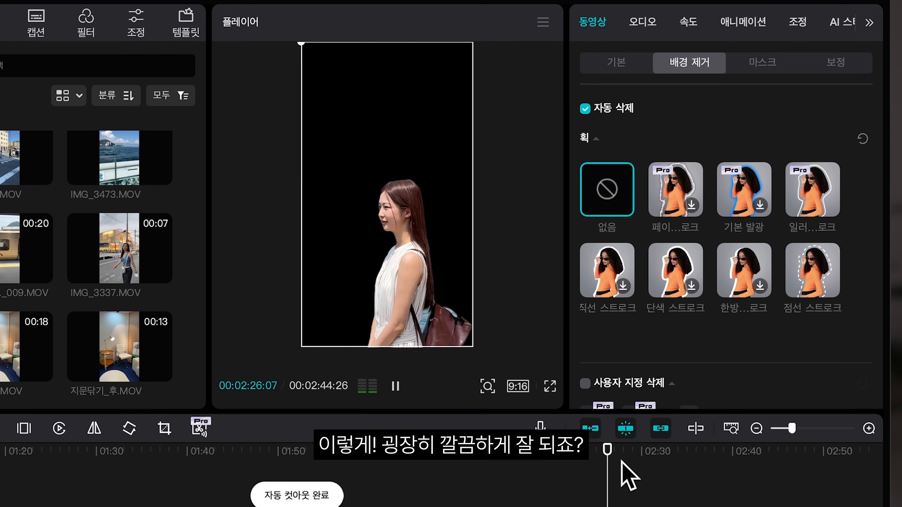
left_click(654, 471)
key("space")
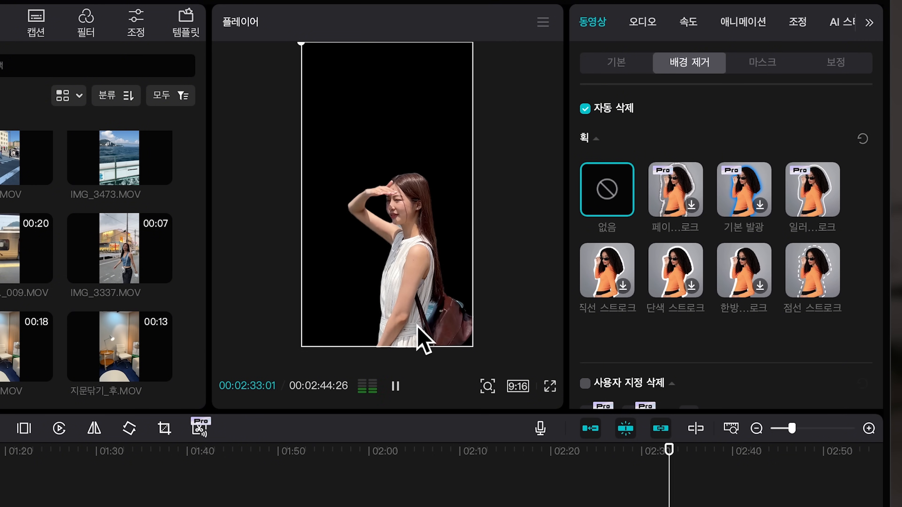
Step: Apply the 직선 스트로크 outline stroke to the cutout subject and preview it
key("space")
left_click(678, 175)
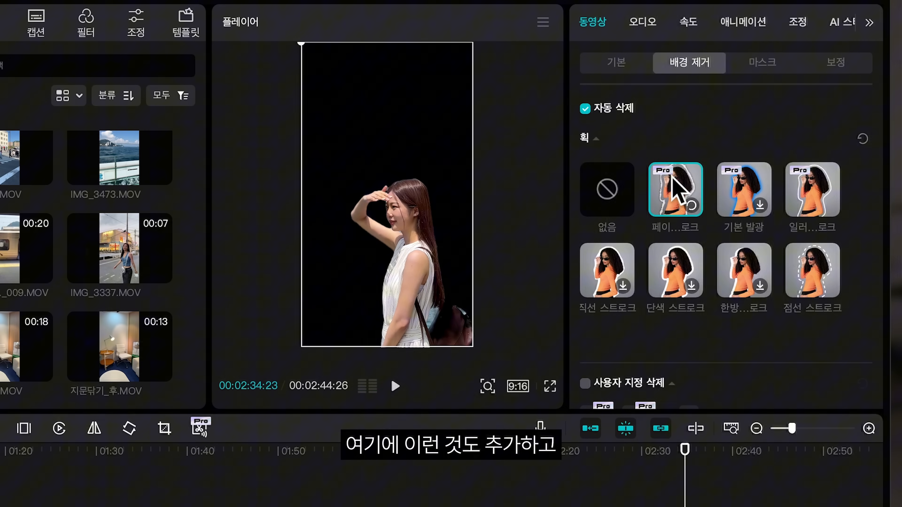
left_click(734, 178)
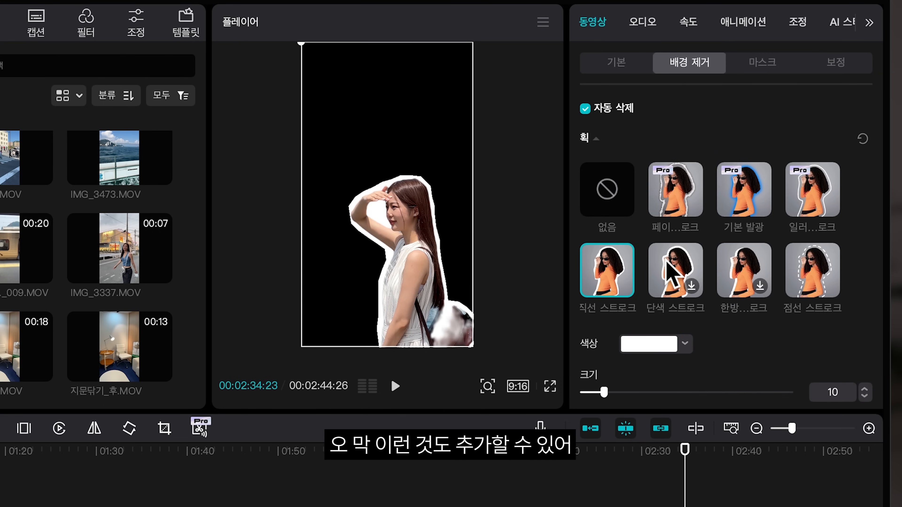
key("space")
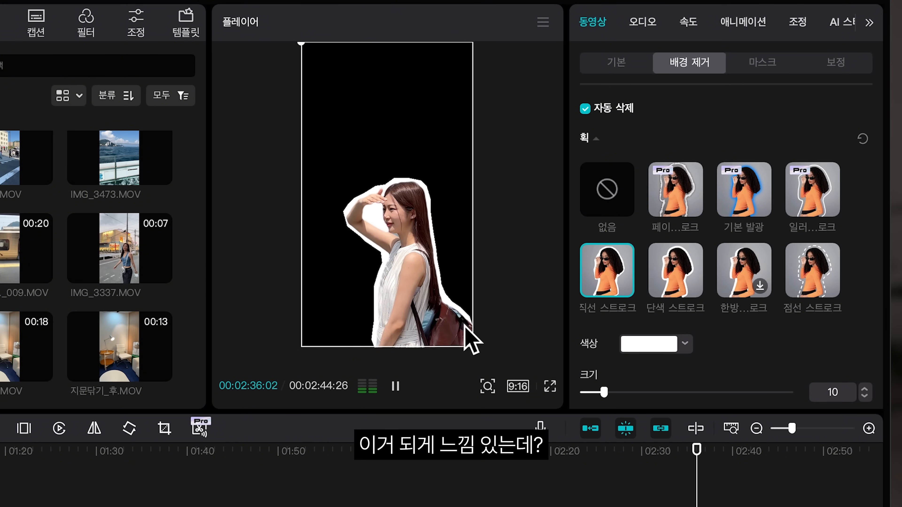
key("space")
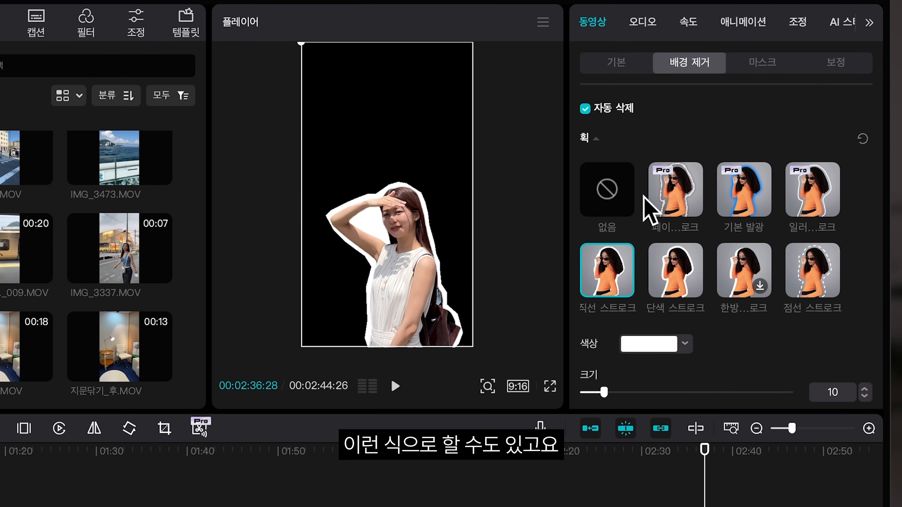
Step: Switch to custom background removal, brush over the woman in the preview and apply the selection
left_click(584, 109)
scroll(667, 169, "down", 2)
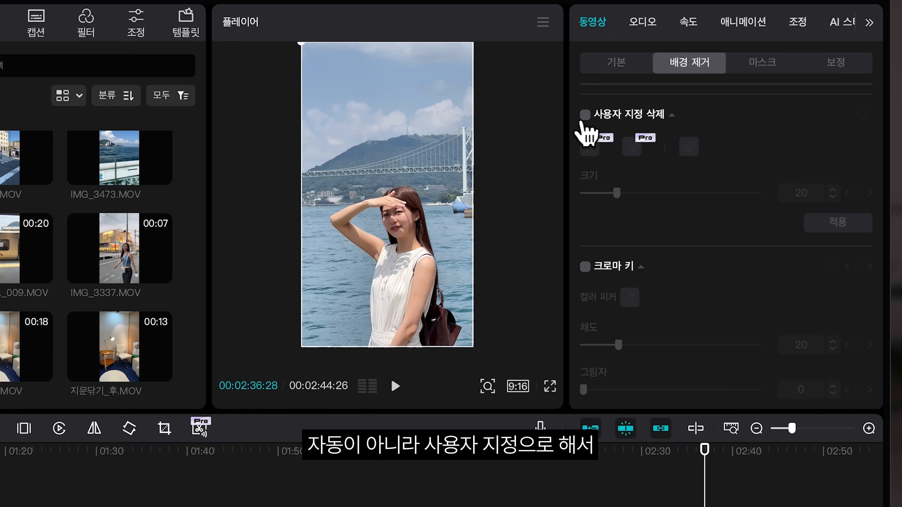
left_click(585, 114)
mouse_move(402, 204)
left_mouse_down()
mouse_move(412, 313)
mouse_move(434, 325)
mouse_move(441, 343)
left_mouse_up()
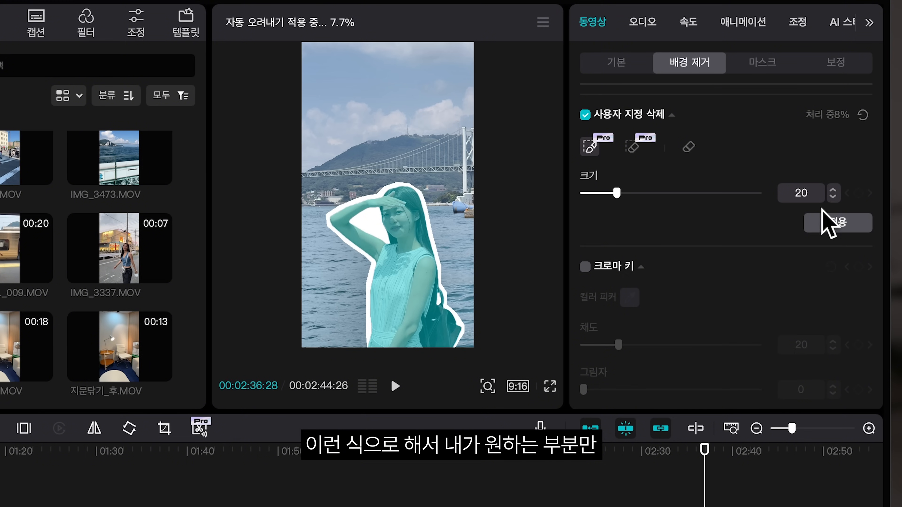
left_click_drag(569, 477, 557, 478)
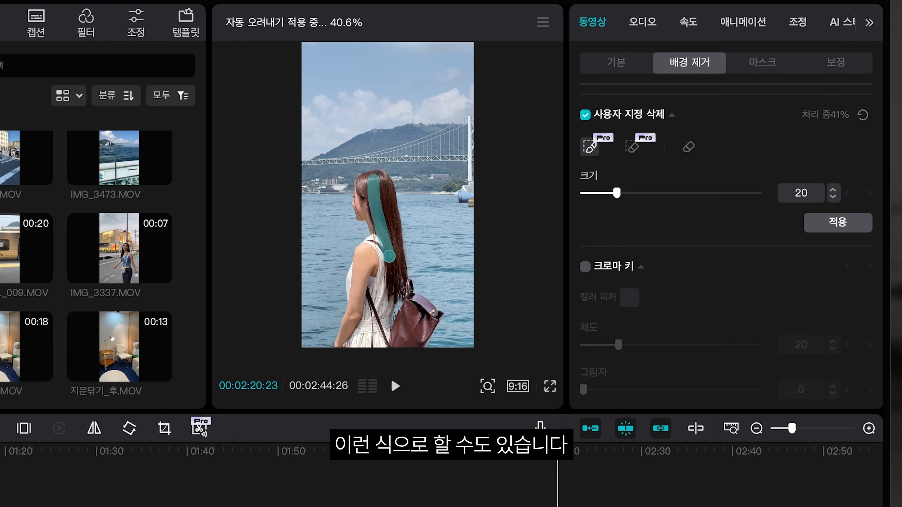
left_click(859, 222)
key("space")
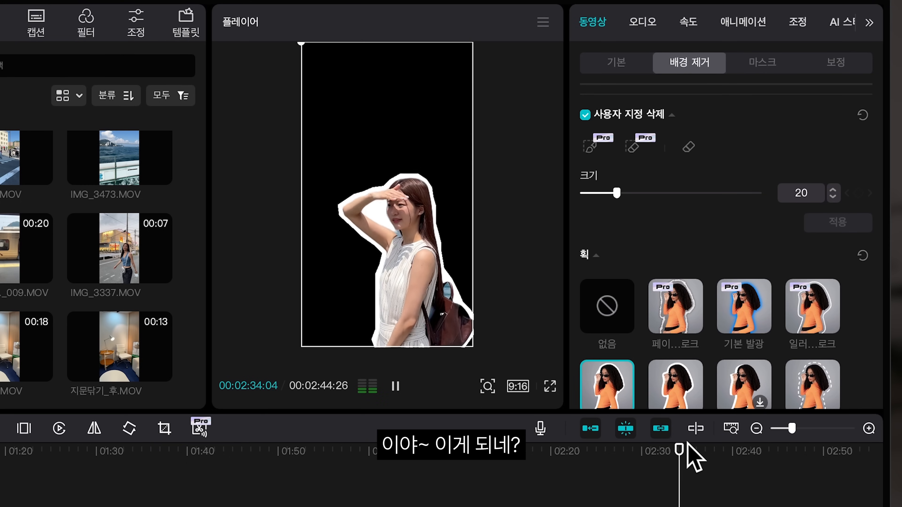
left_click(695, 450)
left_click_drag(697, 445, 751, 468)
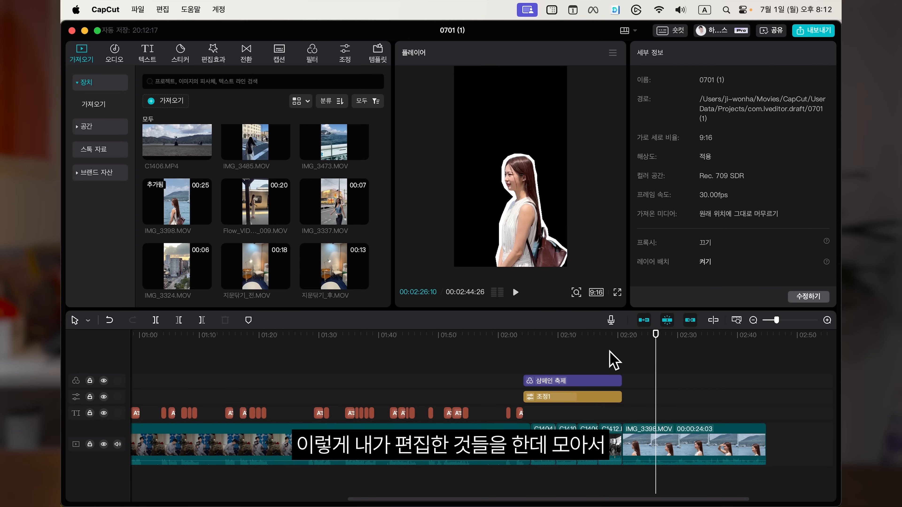
left_click(596, 346)
left_click_drag(540, 350, 685, 482)
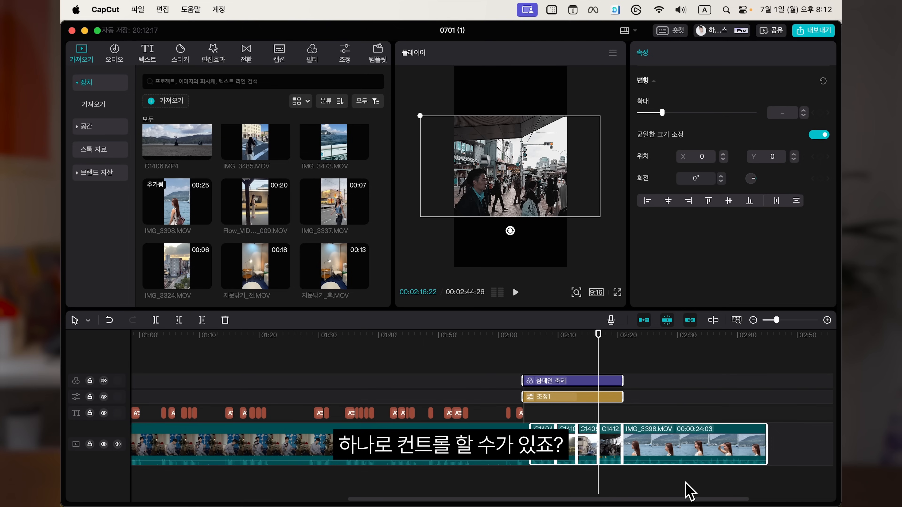
Step: Add the pink word-art text preset to the timeline above the cutout clip at the playhead
left_click(667, 480)
left_click(148, 53)
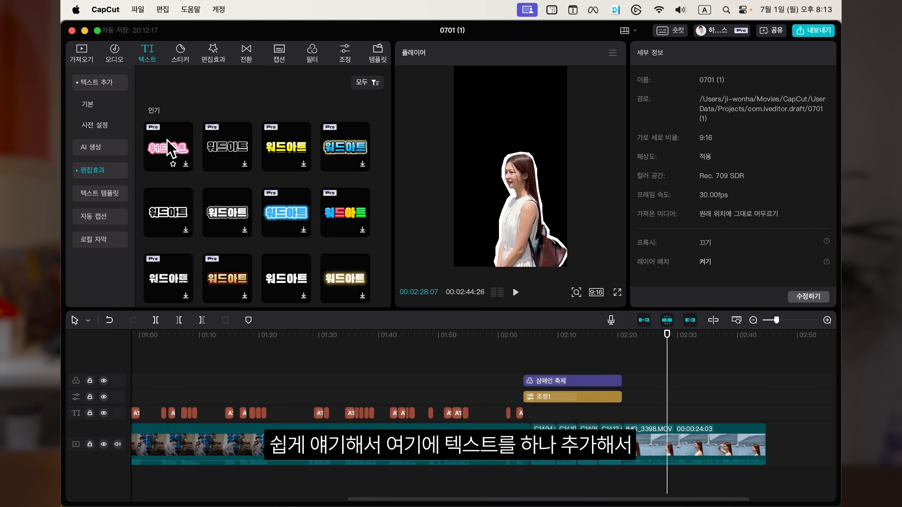
left_click_drag(170, 155, 590, 403)
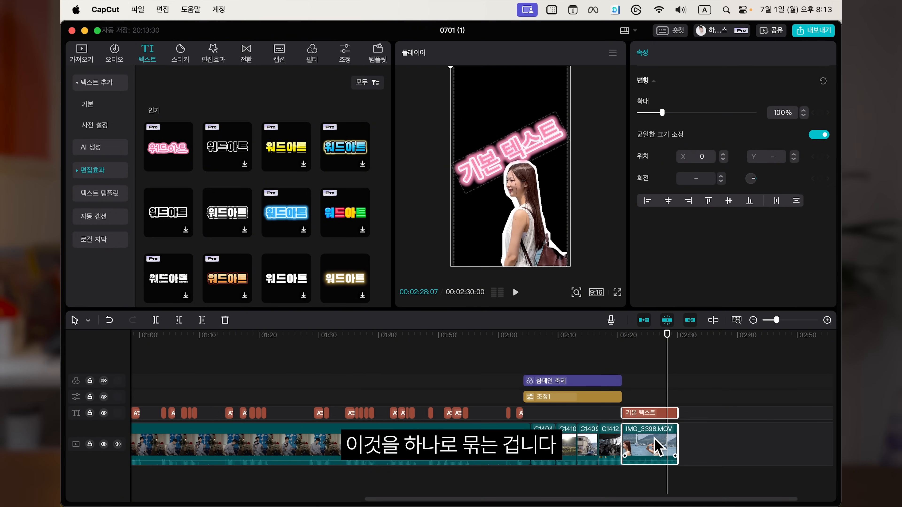
Step: Select the text and the cutout video clip together and combine them into a compound clip
left_click_drag(695, 388, 652, 441)
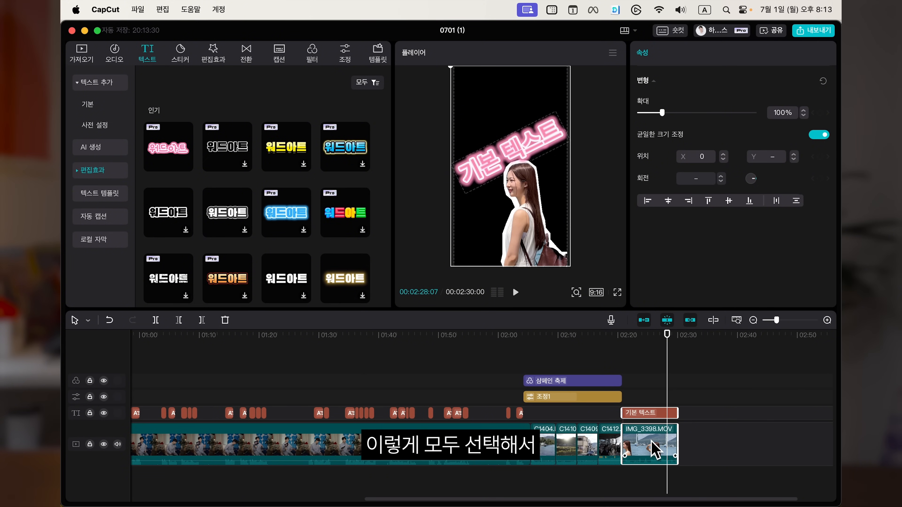
right_click(652, 440)
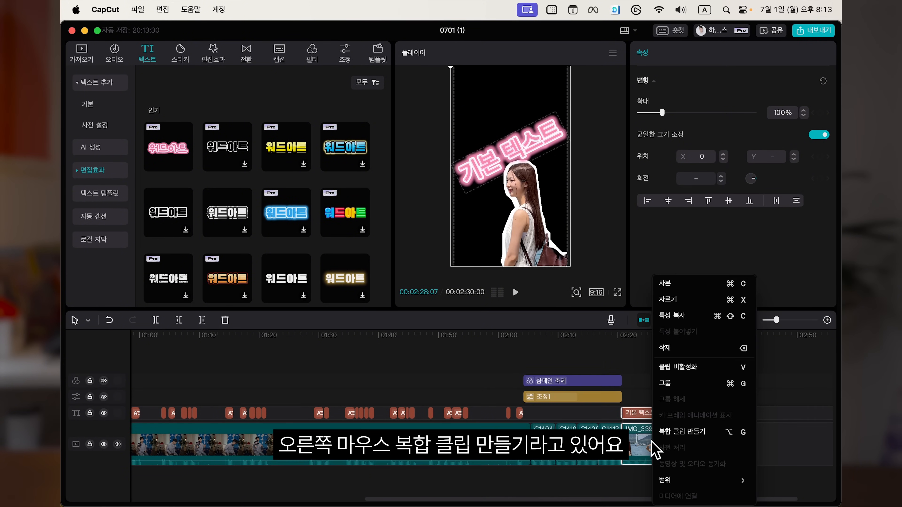
left_click(698, 437)
Step: Move the compound clip onto a track above the main video, around 1:48
left_click_drag(637, 444, 418, 389)
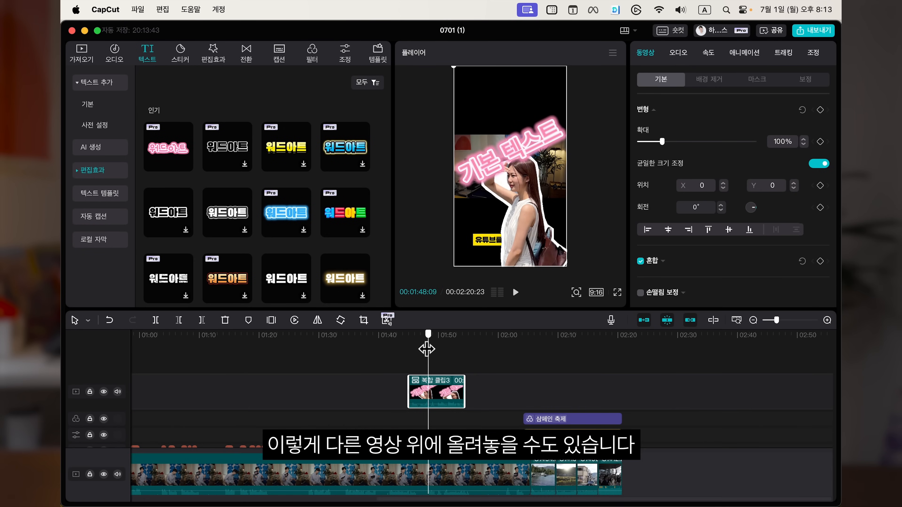
left_click(487, 335)
left_click(433, 335)
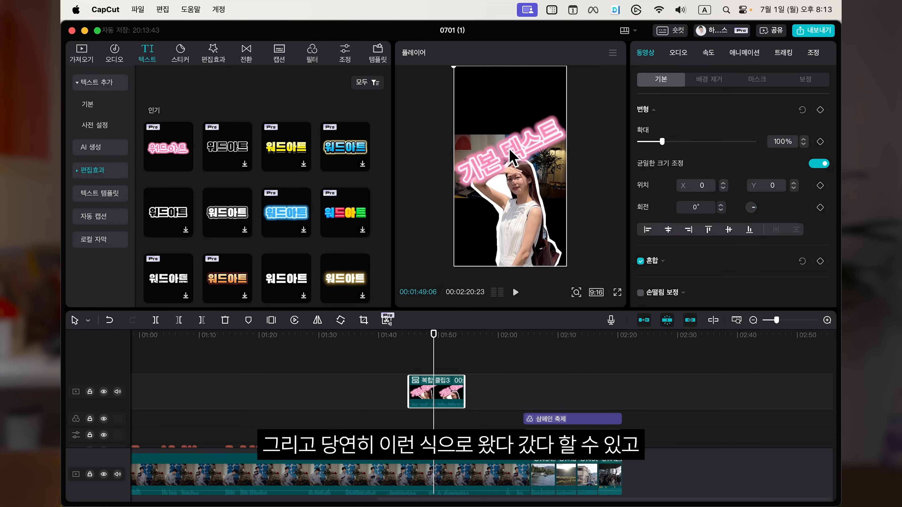
mouse_move(512, 152)
left_mouse_down()
mouse_move(502, 147)
mouse_move(485, 170)
mouse_move(563, 146)
mouse_move(512, 153)
left_mouse_up()
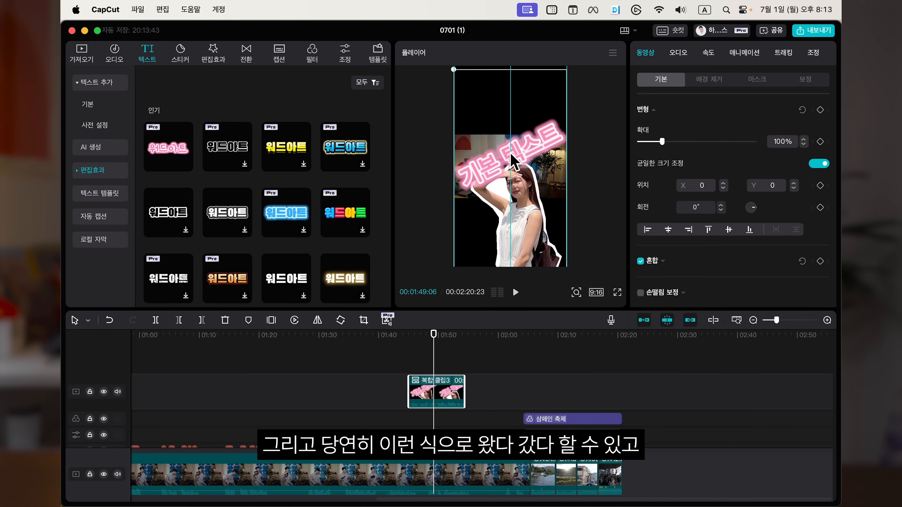
Step: Apply the 밀기 R in-animation to the compound clip
left_click(750, 53)
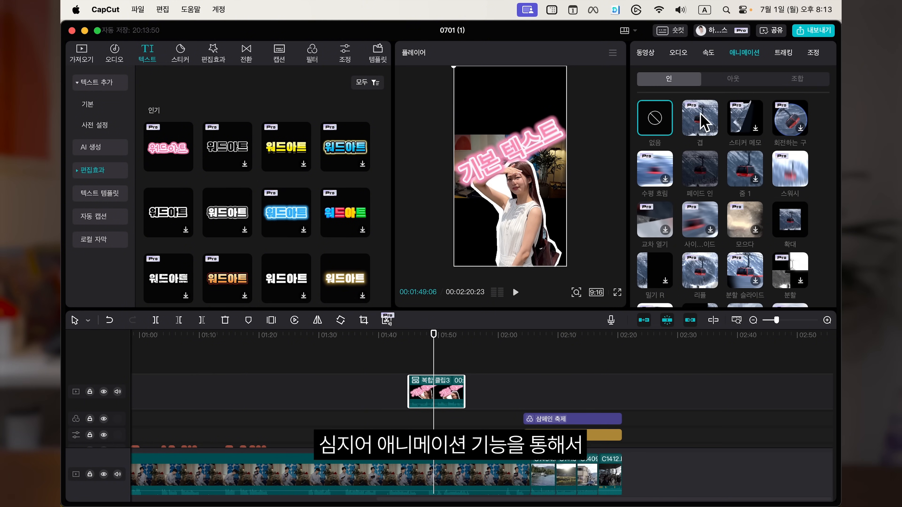
left_click(790, 219)
left_click(653, 243)
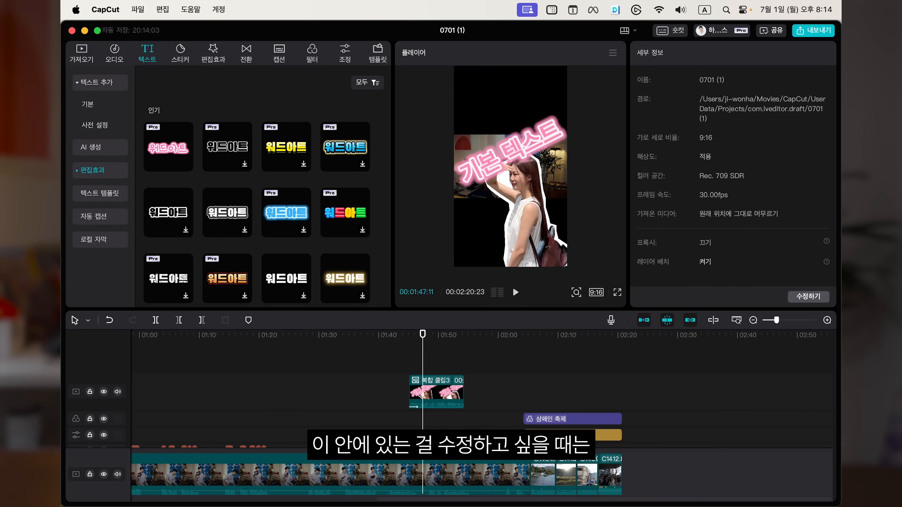
Step: Move the compound clip later to around 1:58 and preview it at the playhead
left_click_drag(423, 380, 463, 231)
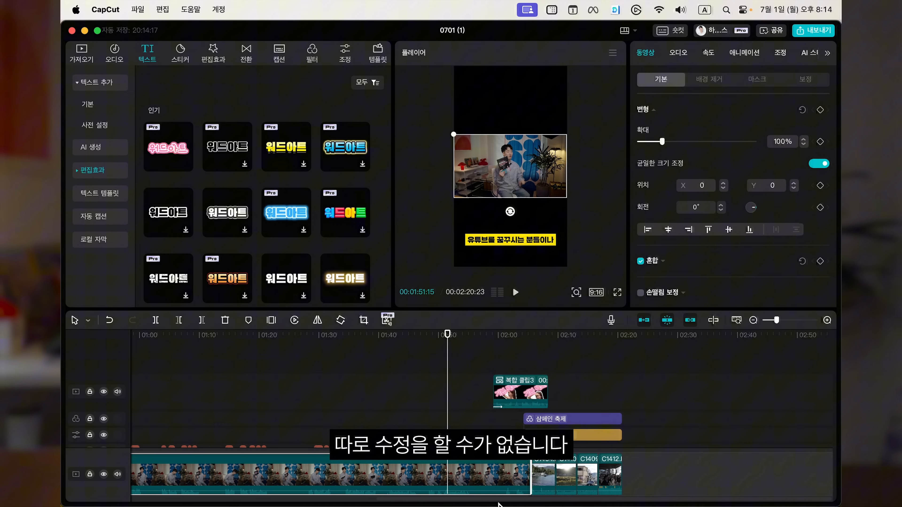
left_click(517, 401)
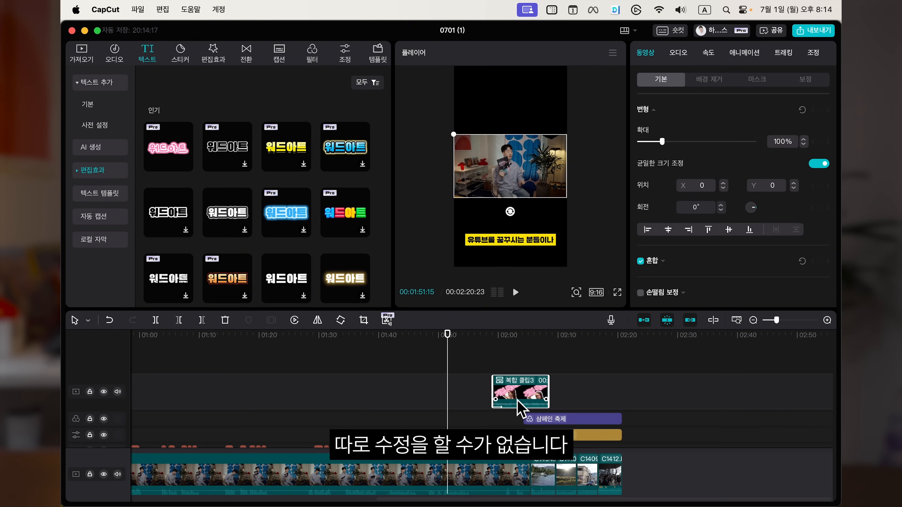
left_click(508, 356)
left_click(525, 140)
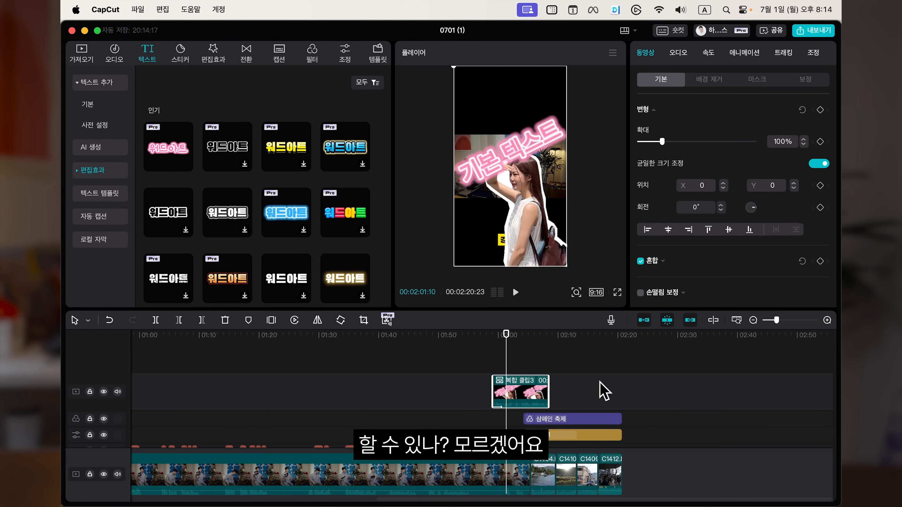
Step: Undo the compound clip, splitting it back into the separate text and video clips
right_click(516, 382)
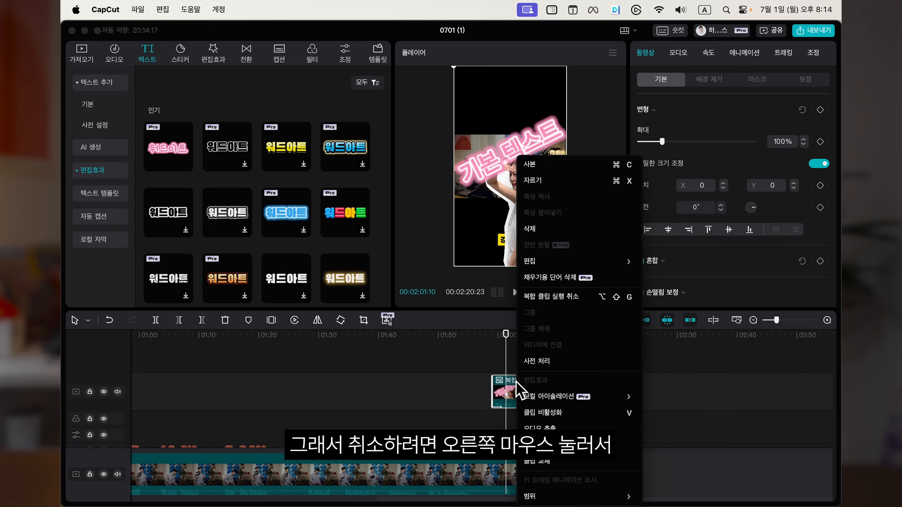
left_click(559, 298)
left_click(581, 371)
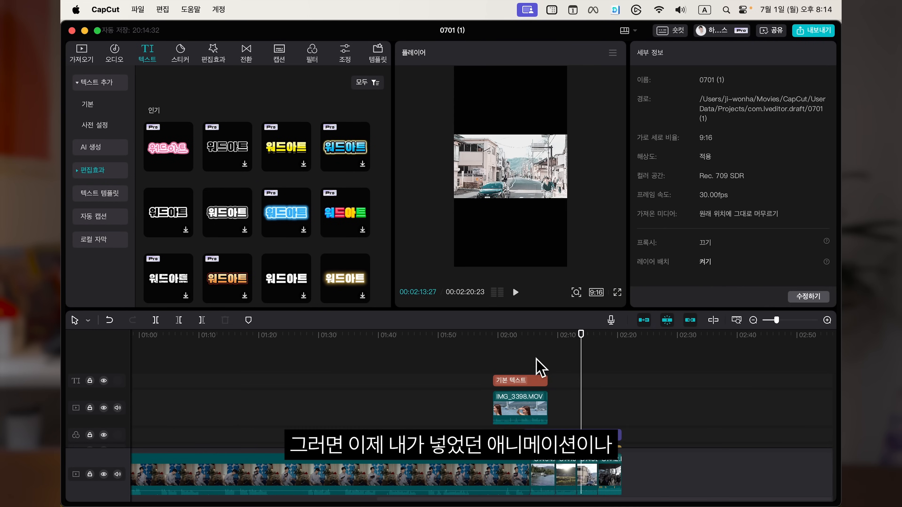
mouse_move(526, 347)
left_mouse_down()
mouse_move(494, 346)
mouse_move(513, 358)
left_mouse_up()
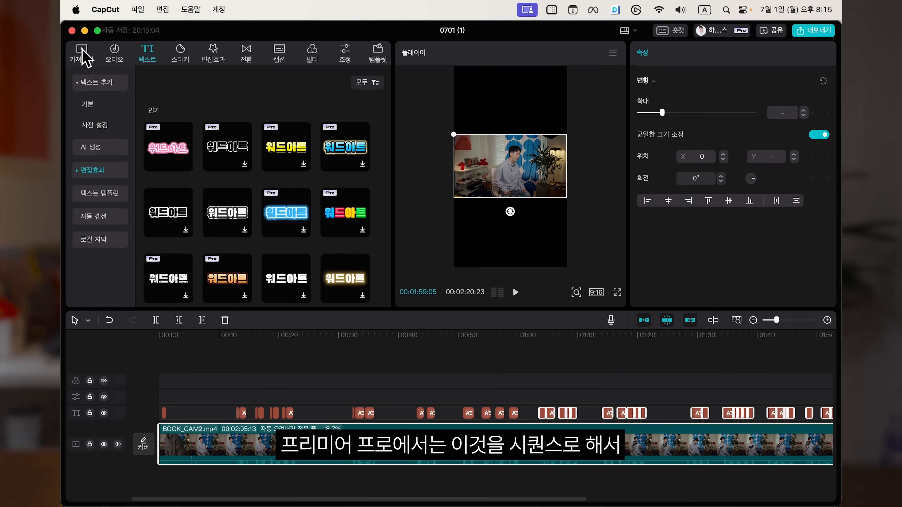
Step: Open the imported media library of the project
left_click(82, 53)
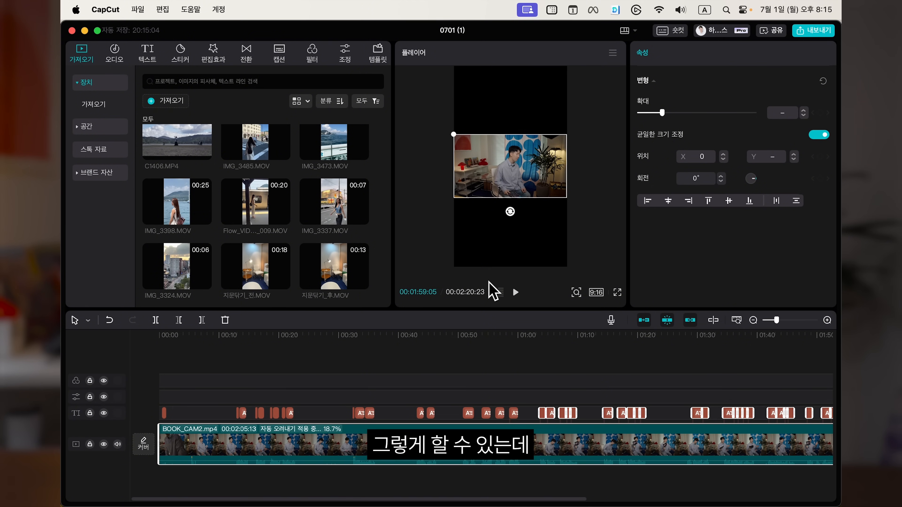
scroll(386, 194, "up", 4)
scroll(368, 175, "down", 5)
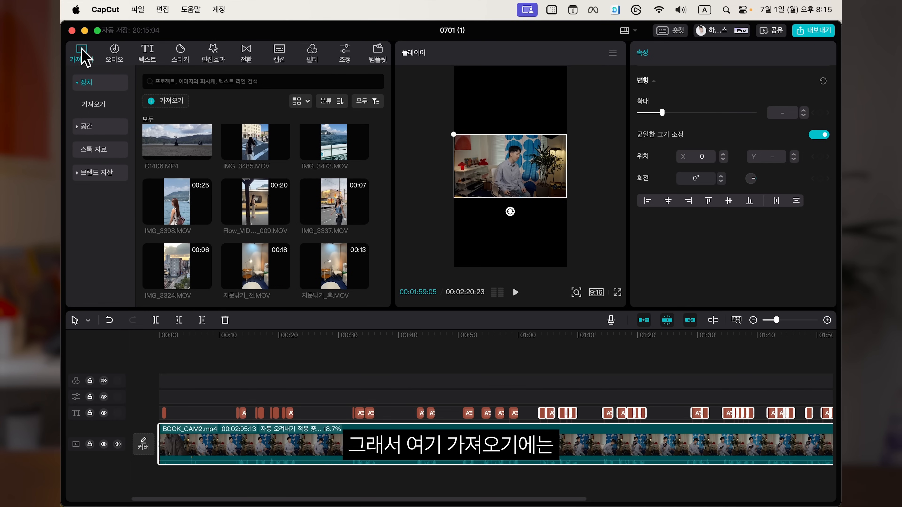
left_click_drag(385, 151, 149, 311)
left_click(374, 241)
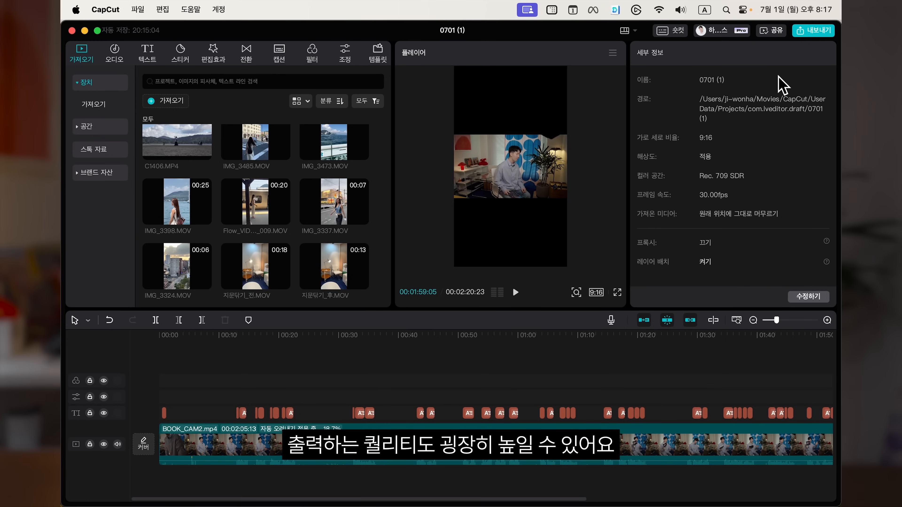
Step: Open the export dialog and keep the video resolution at 4K
left_click(814, 30)
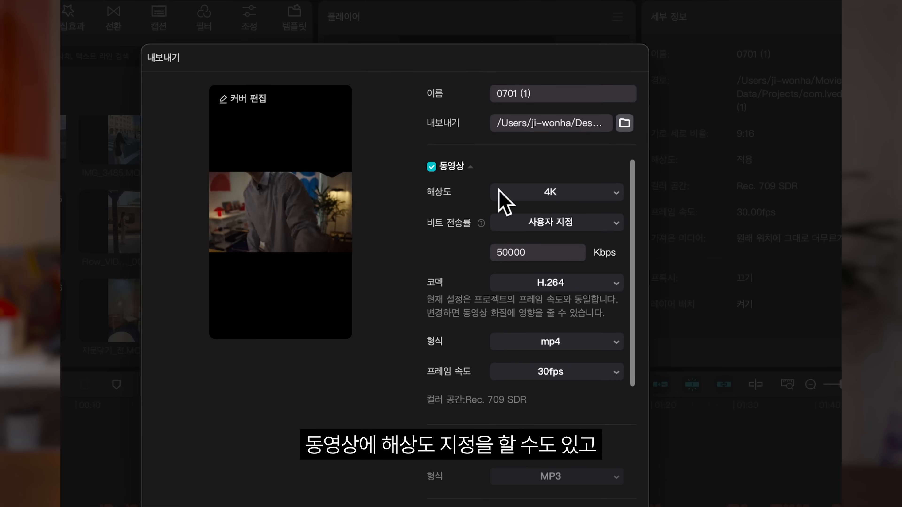
left_click(563, 191)
left_click(563, 190)
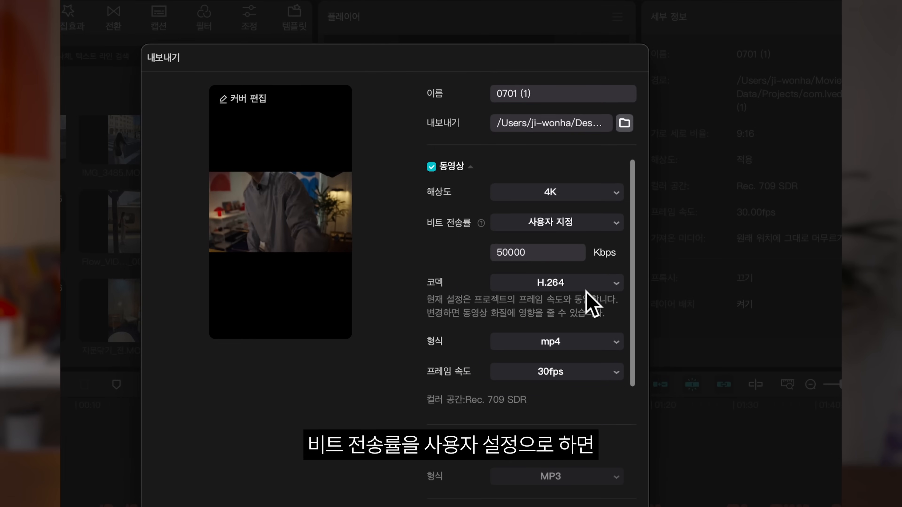
Step: Set the export bitrate to custom (사용자 지정) with 50000 Kbps
left_click(558, 224)
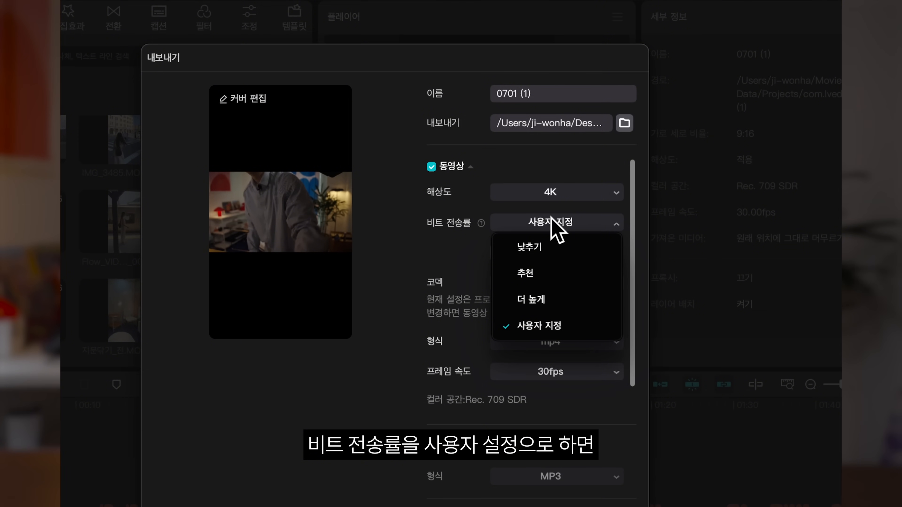
left_click(550, 216)
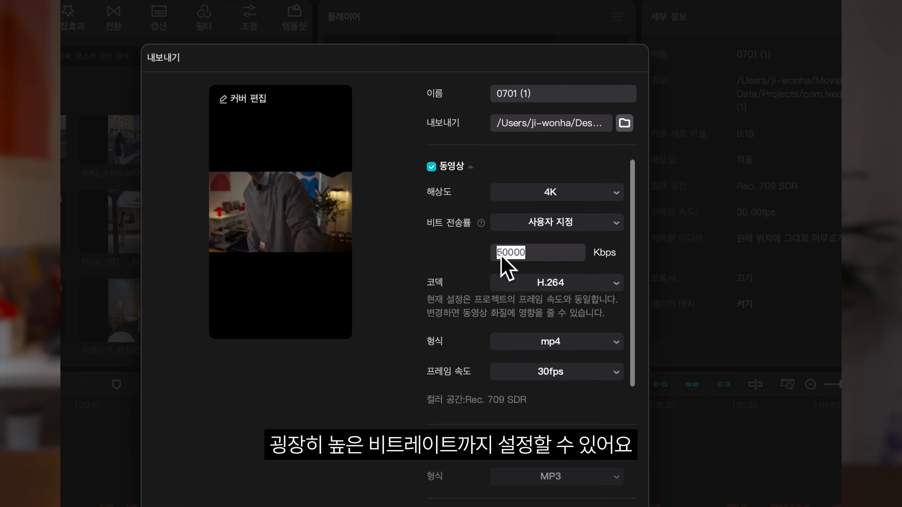
type("24")
left_click_drag(496, 253, 514, 258)
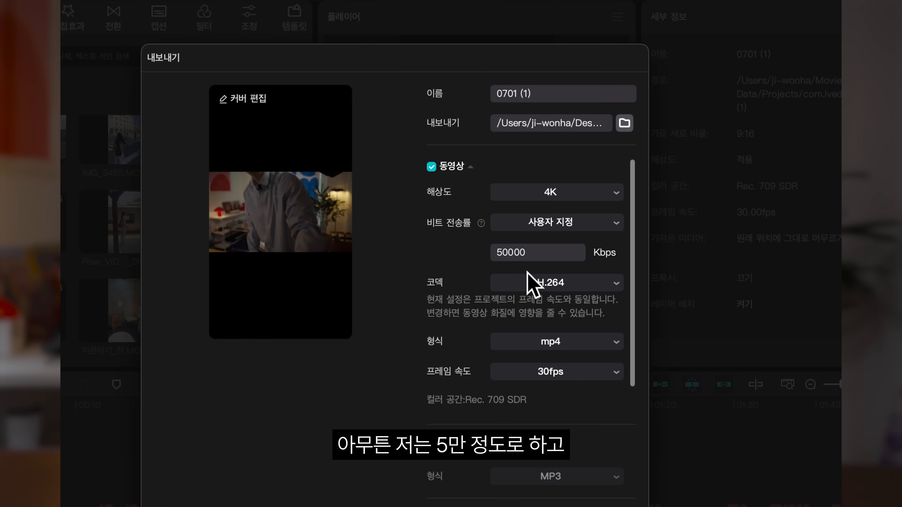